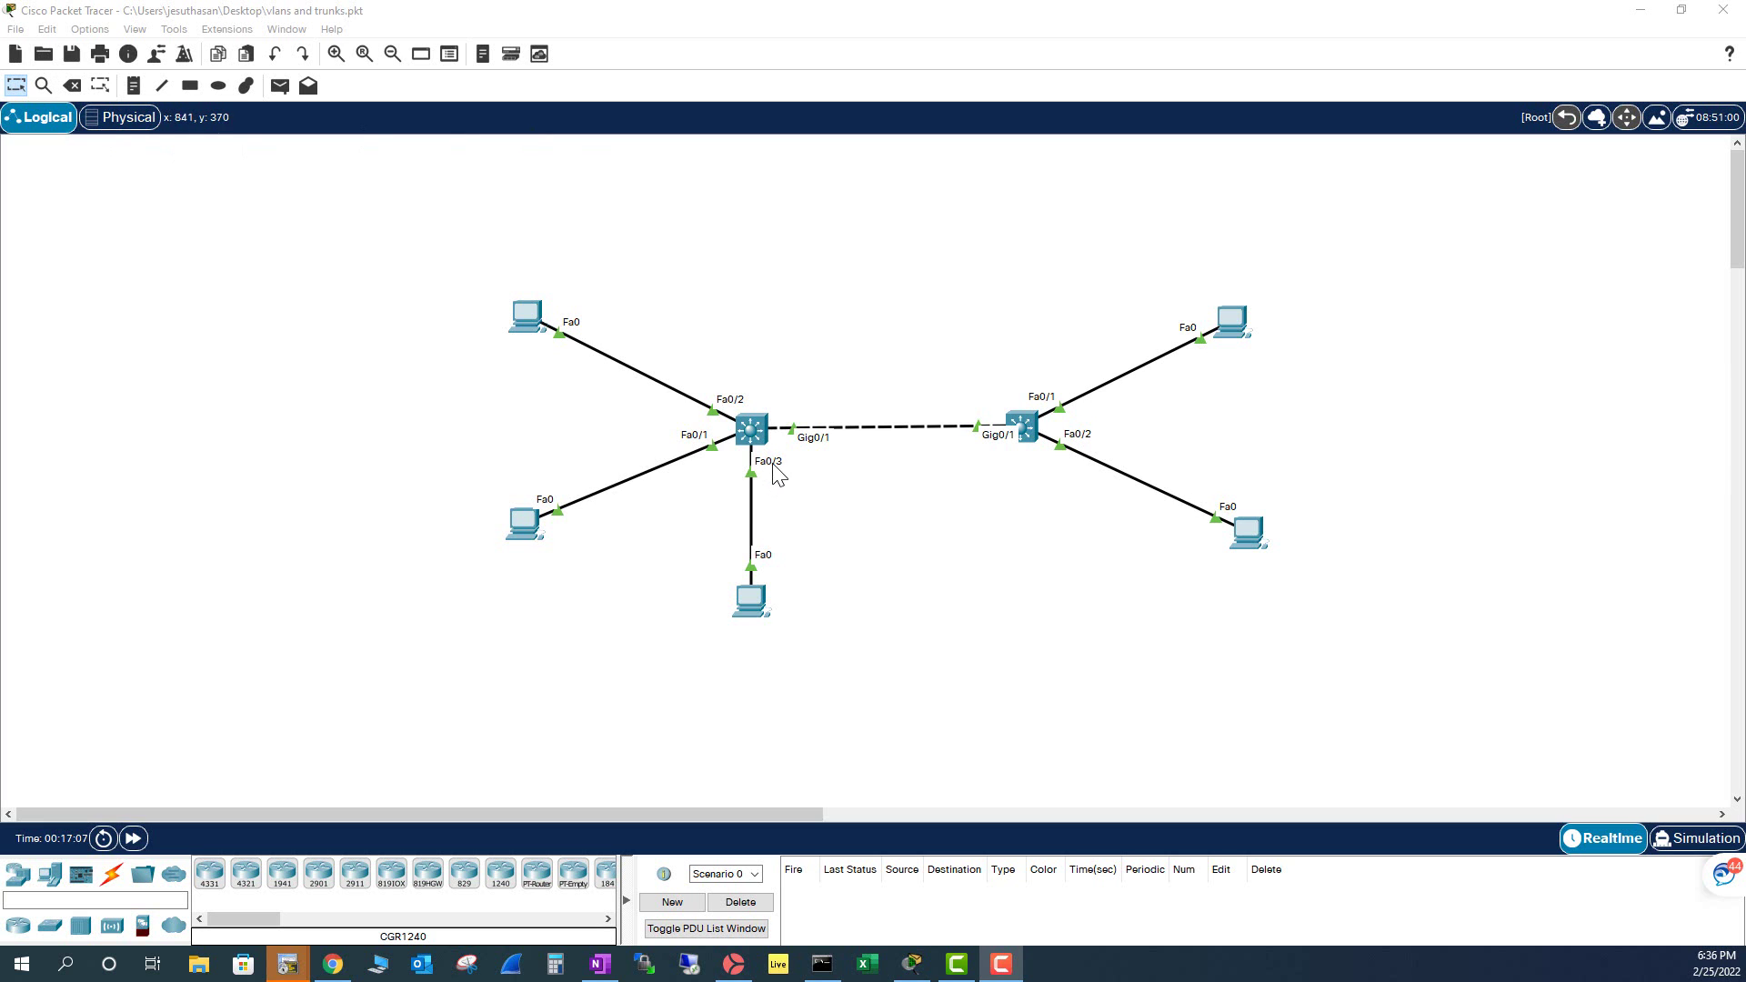
# Check the current look of Multilayer Switch0's CLI and PC0's command prompt
pyautogui.click(754, 435)
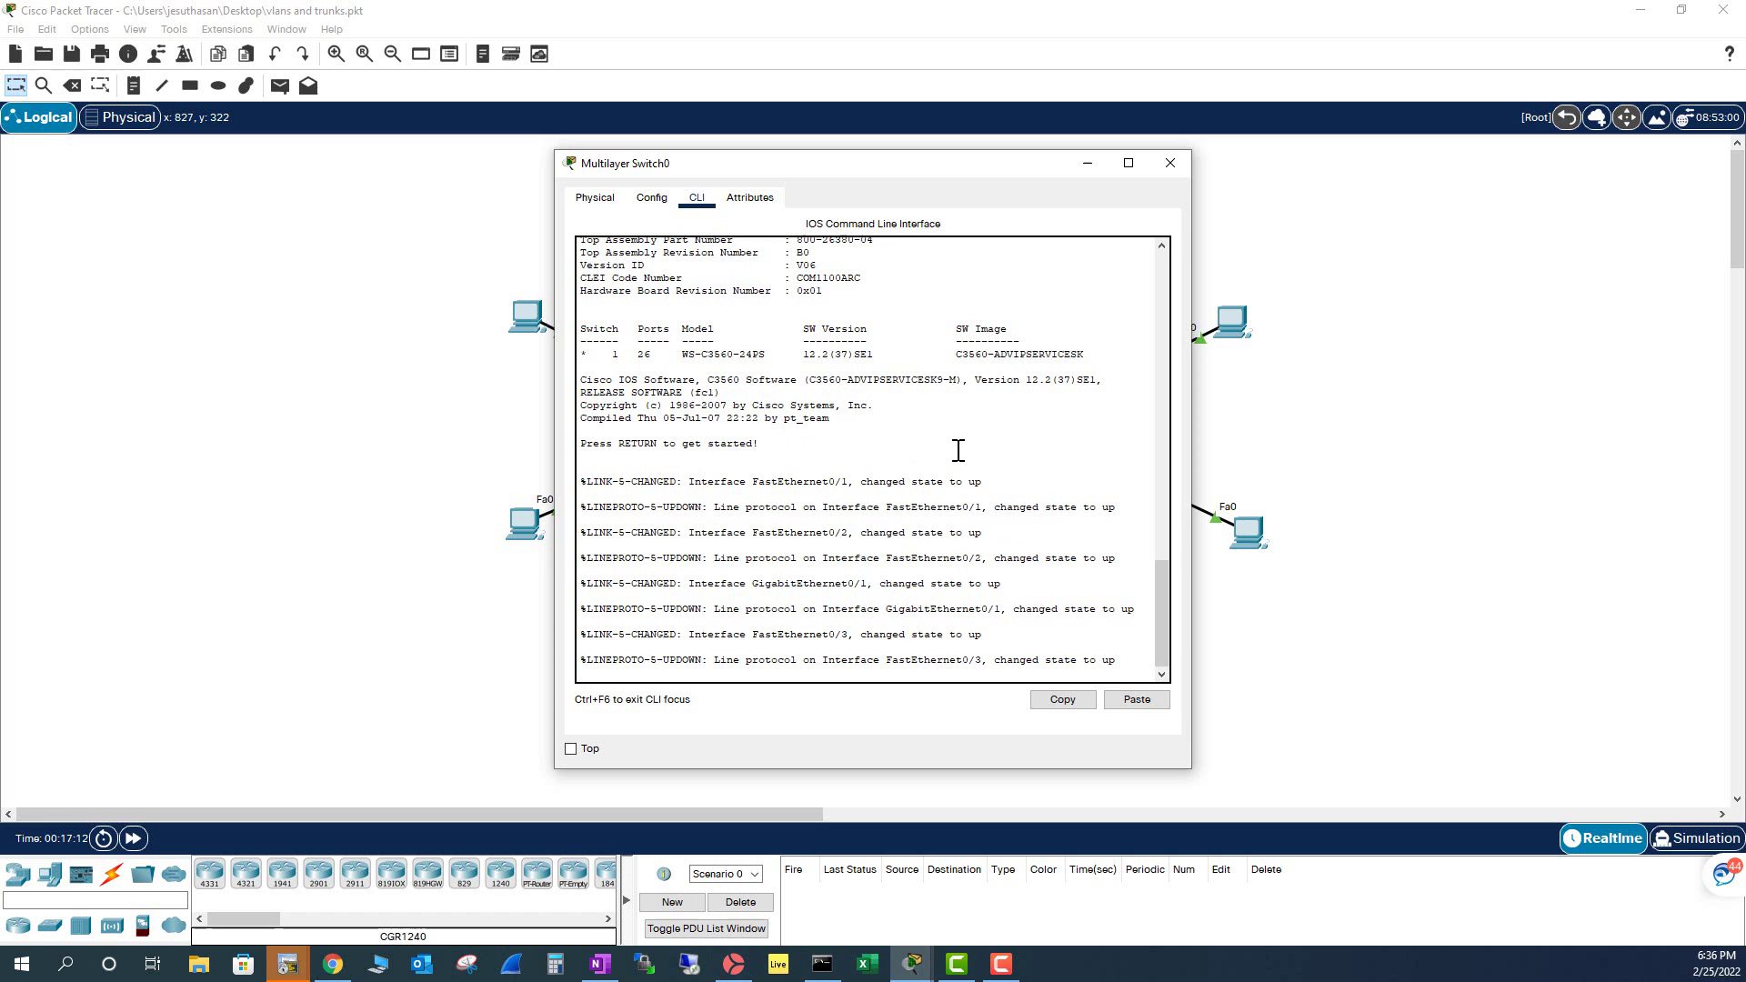
pyautogui.press('Return')
pyautogui.click(1170, 163)
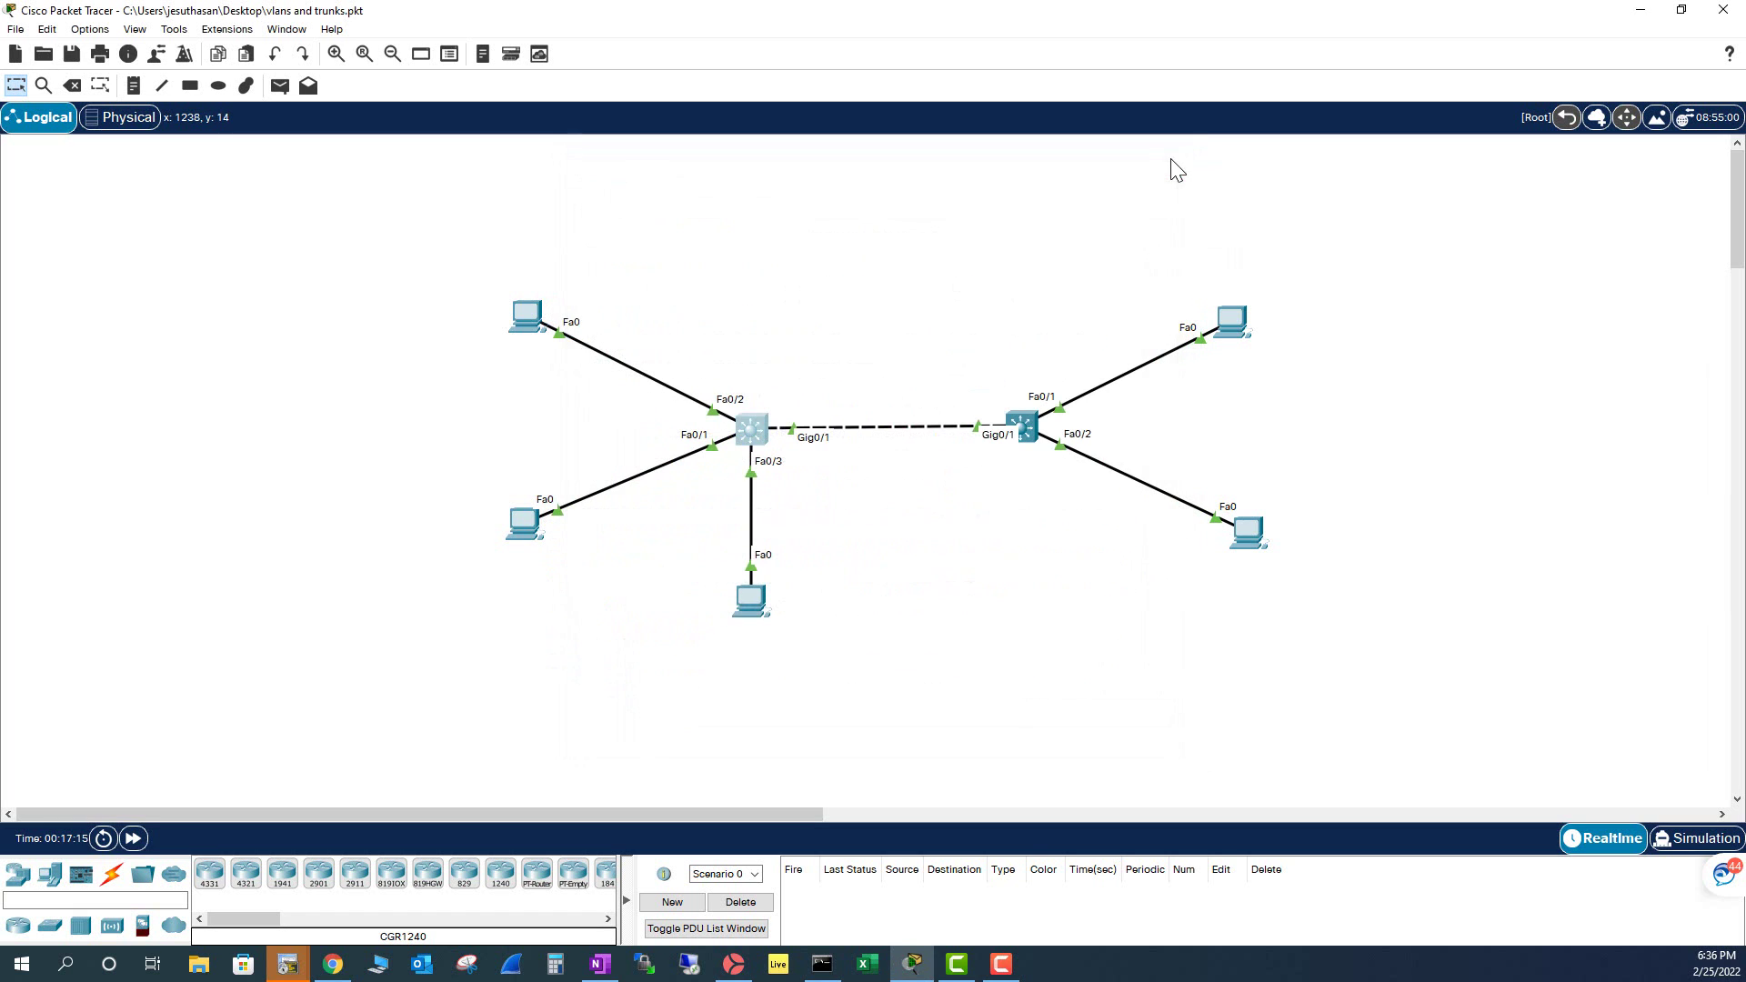
pyautogui.click(531, 334)
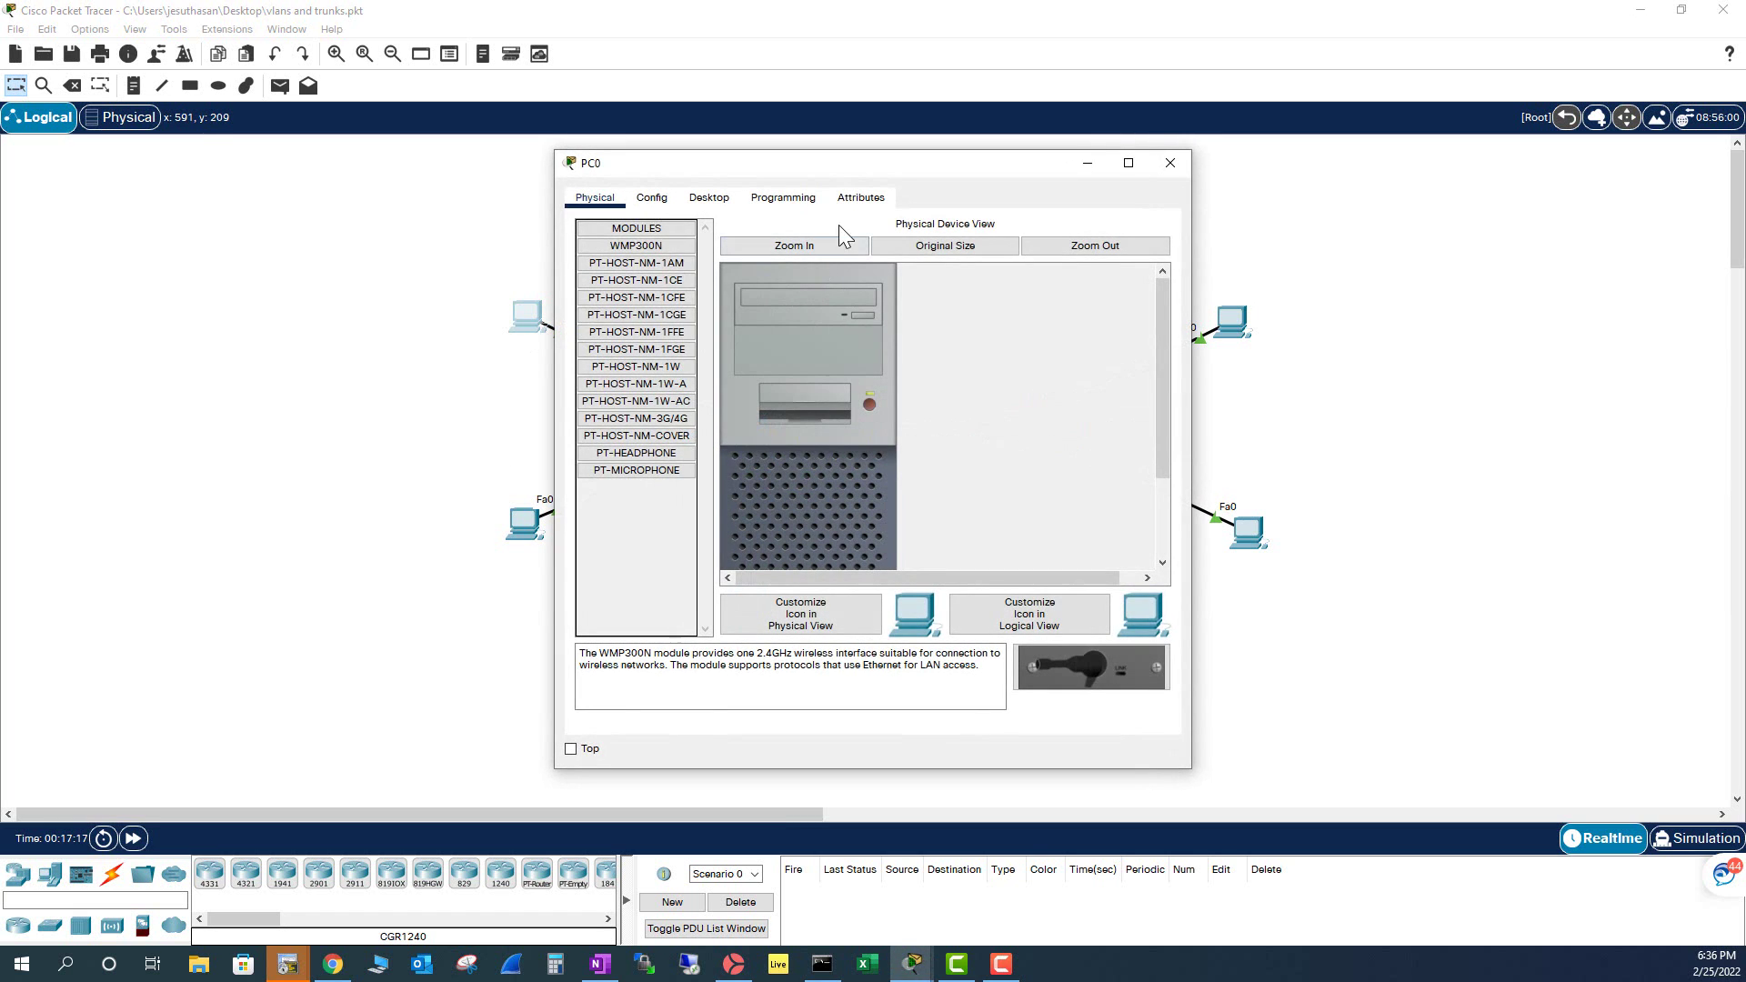
pyautogui.click(708, 197)
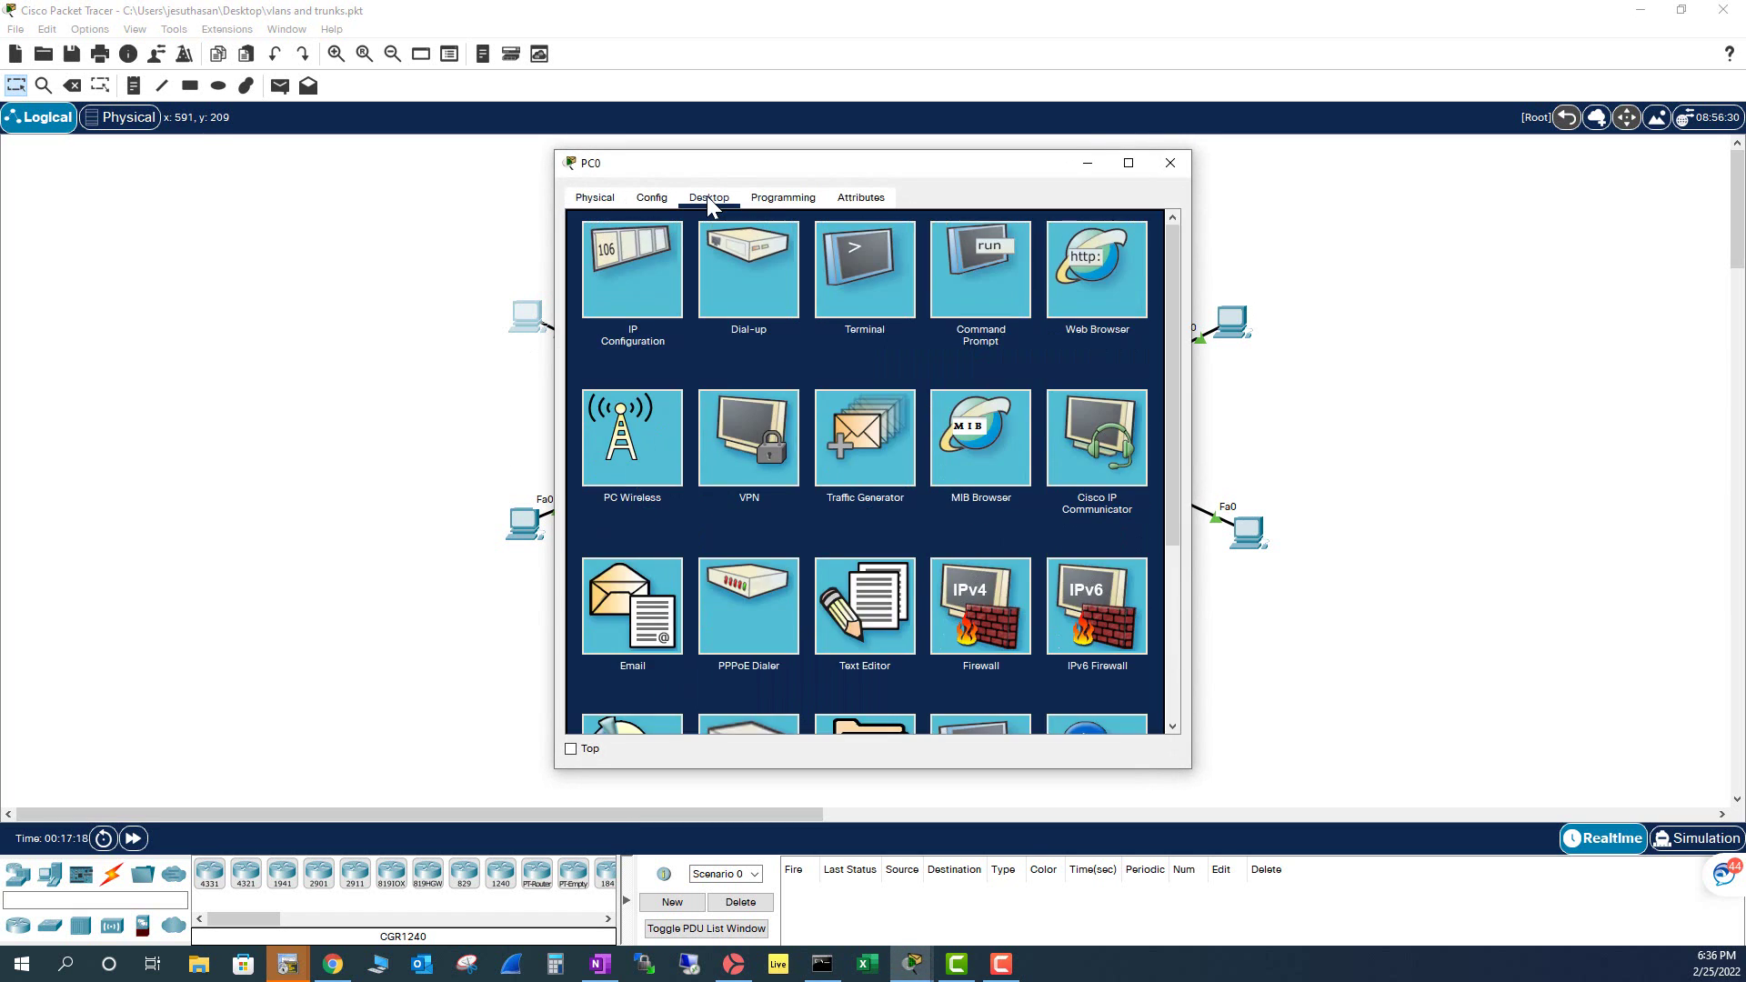
pyautogui.click(974, 264)
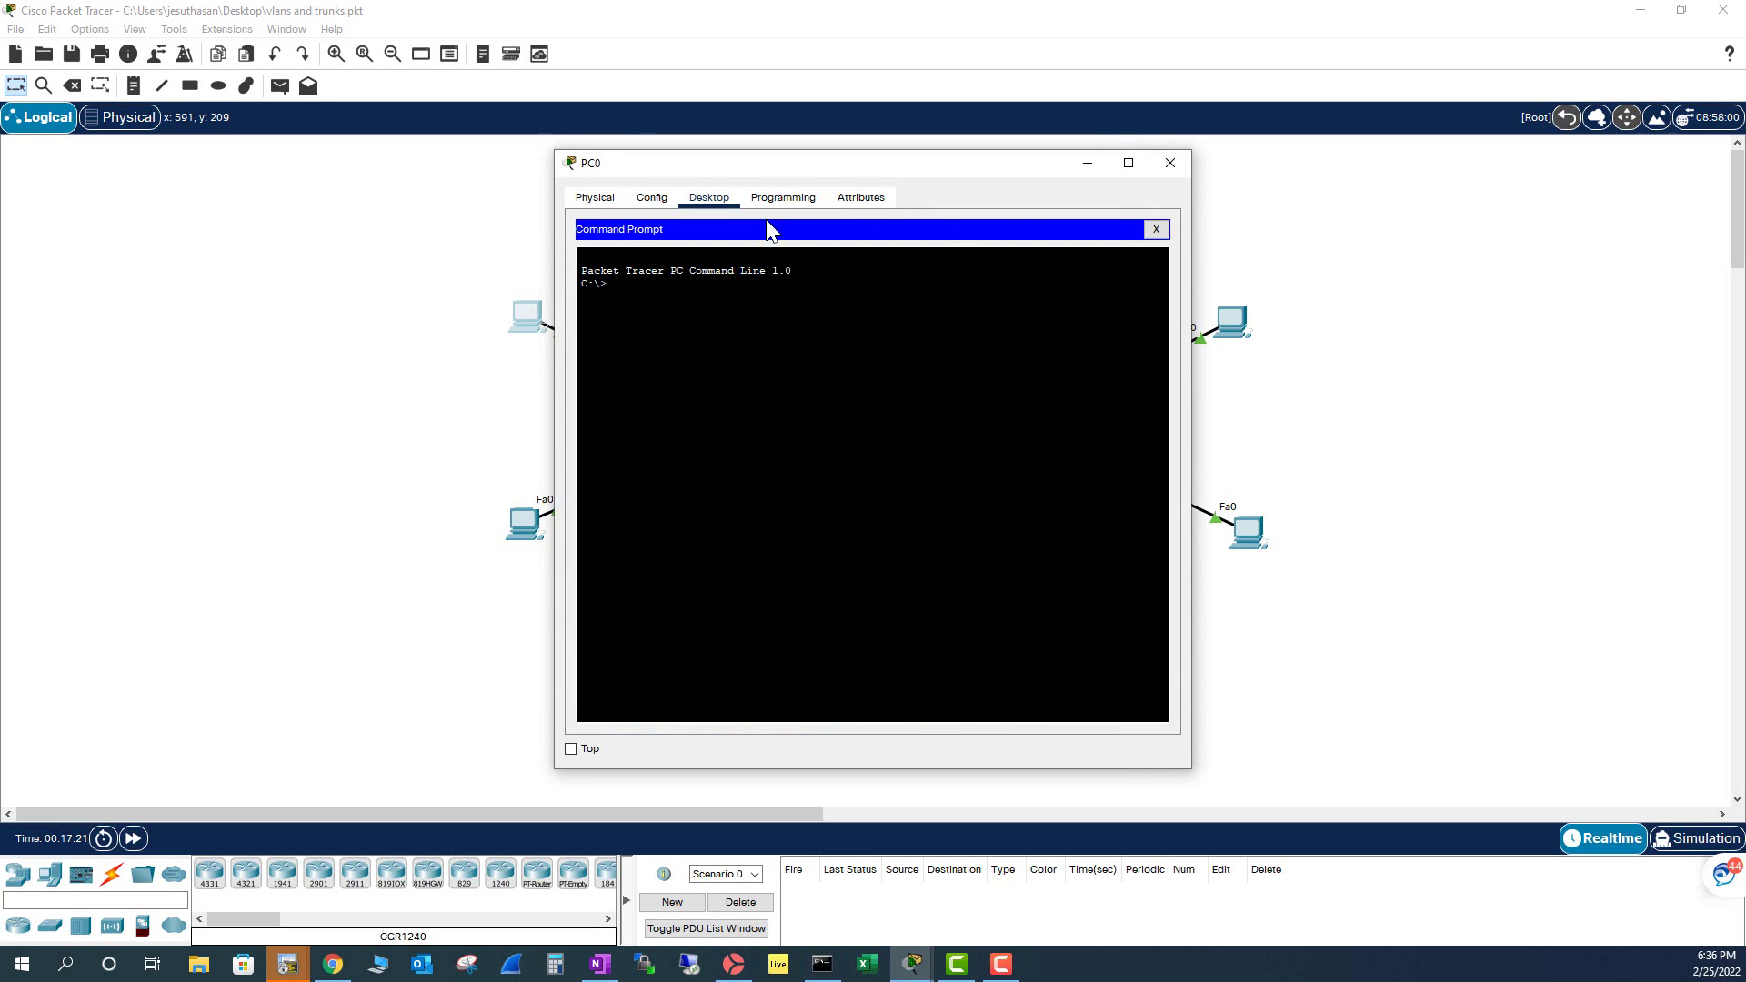
pyautogui.click(1169, 166)
pyautogui.moveTo(1253, 543)
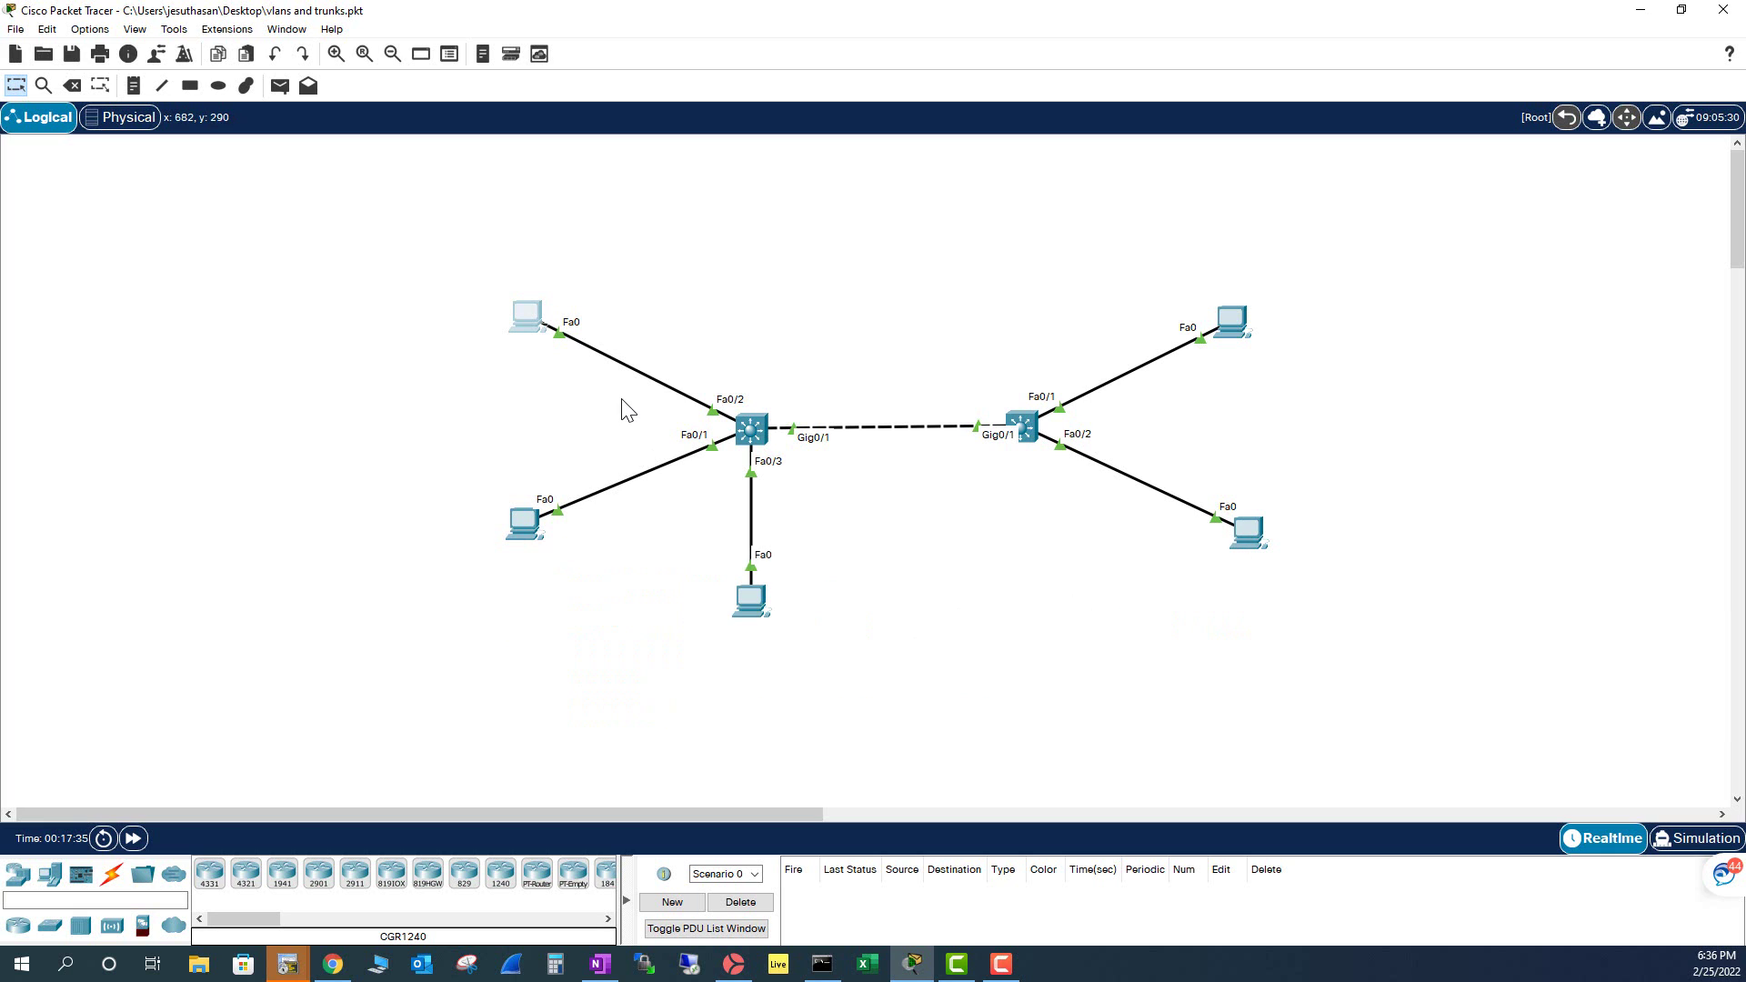
# In the Font preferences, keep CLI text at Courier New and set its size to 12
pyautogui.click(89, 29)
pyautogui.click(128, 51)
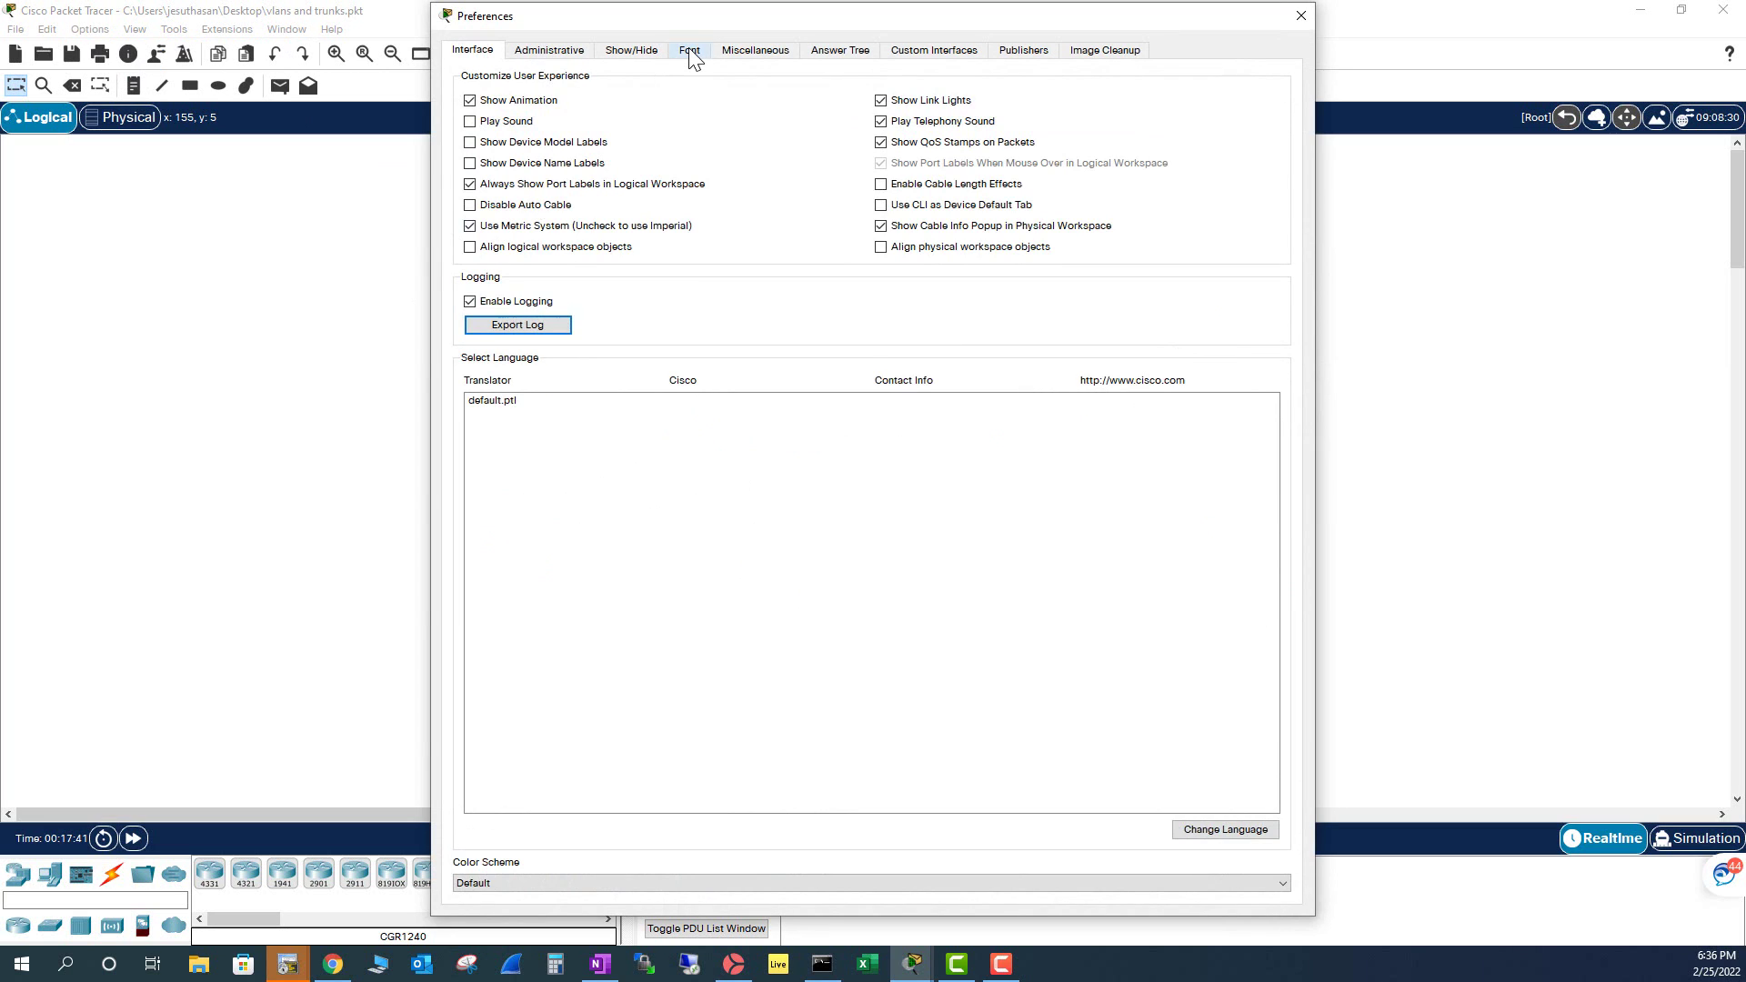
pyautogui.click(690, 52)
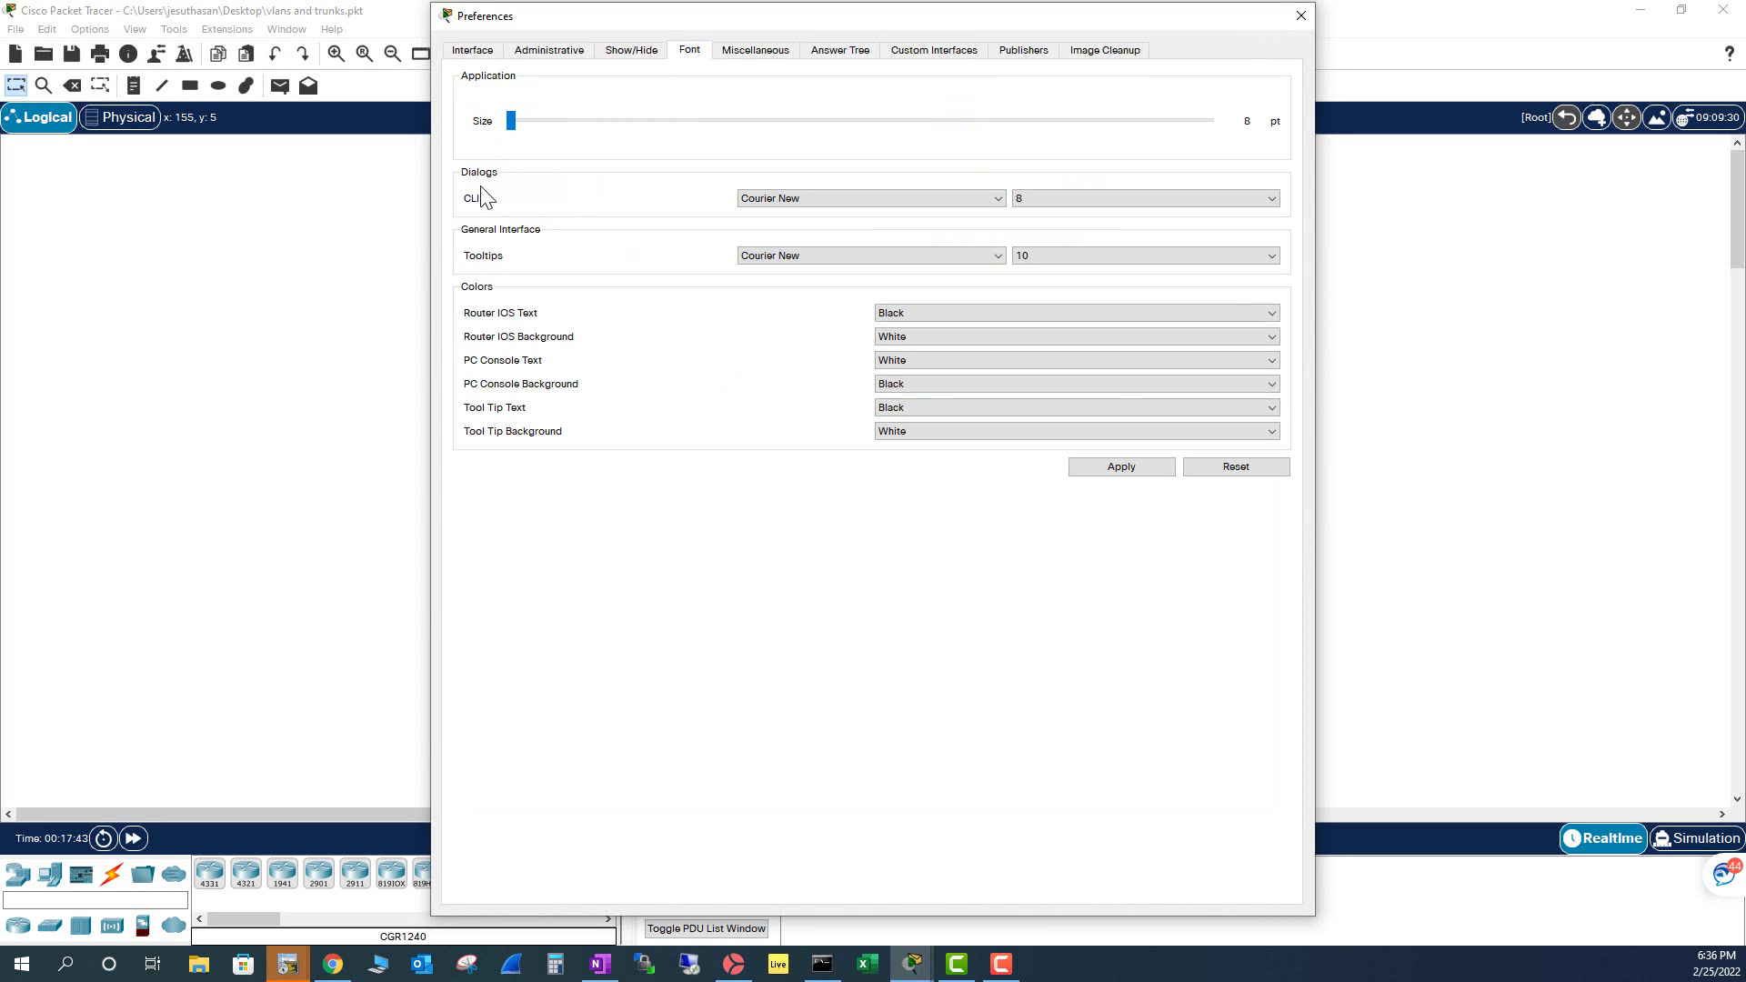
pyautogui.click(797, 198)
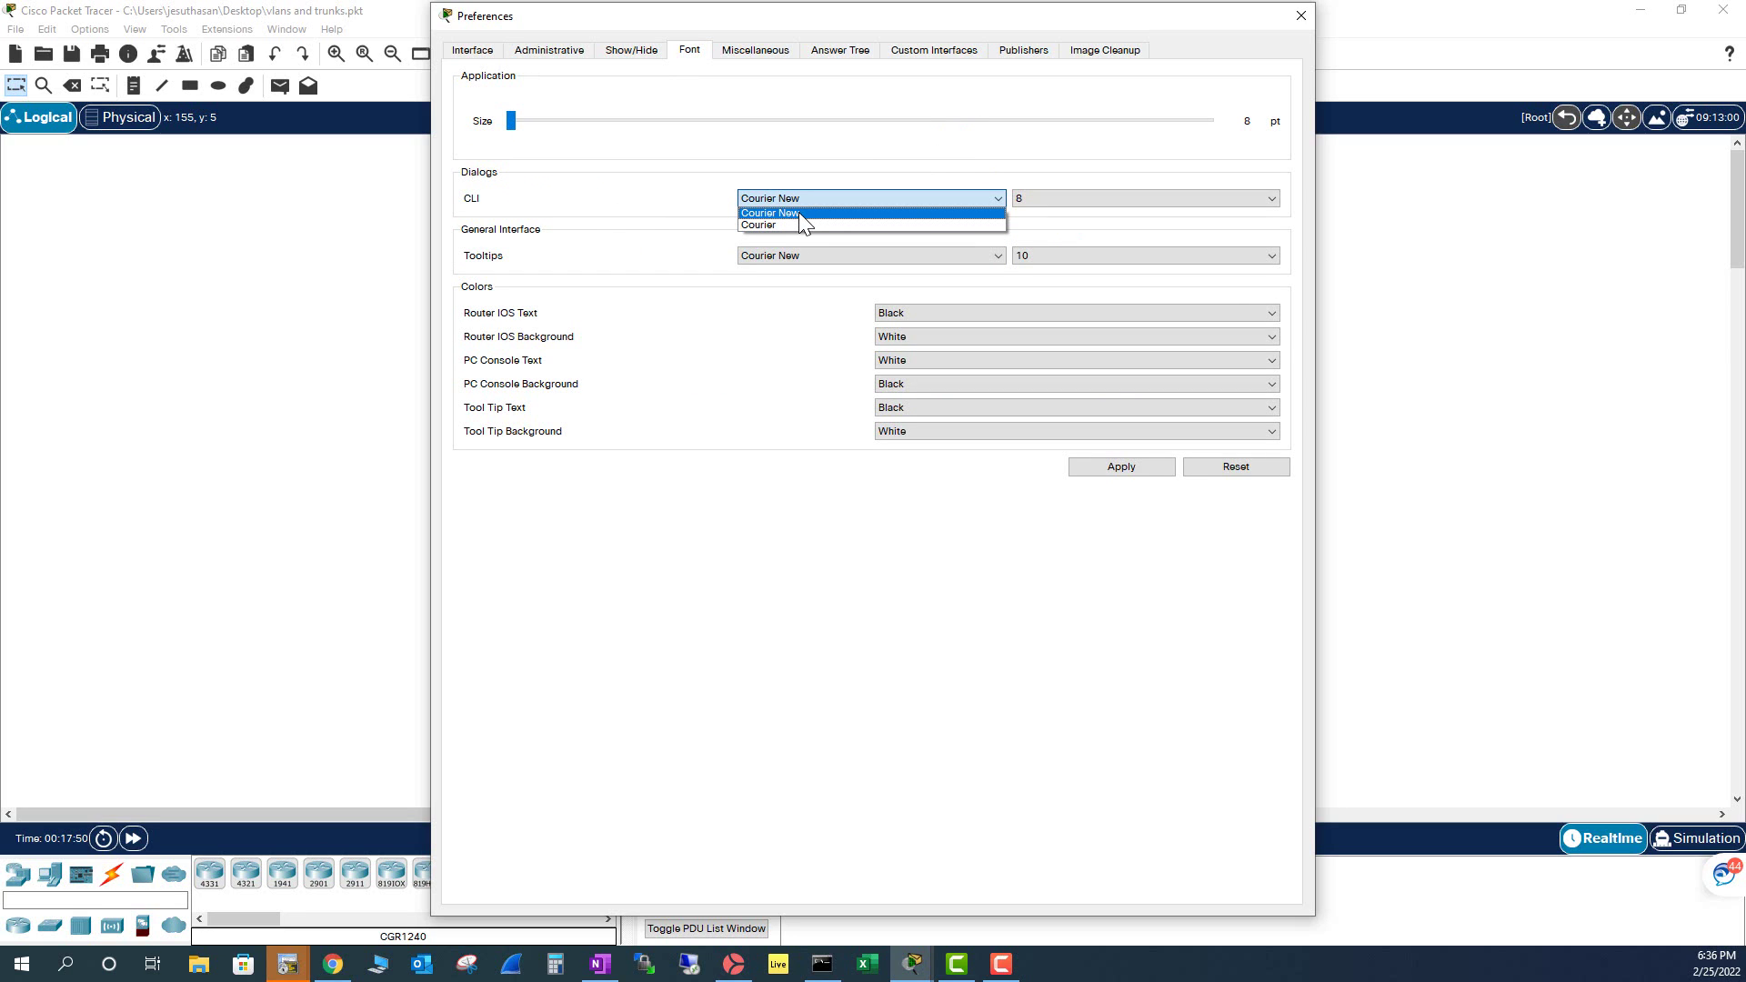
pyautogui.click(798, 211)
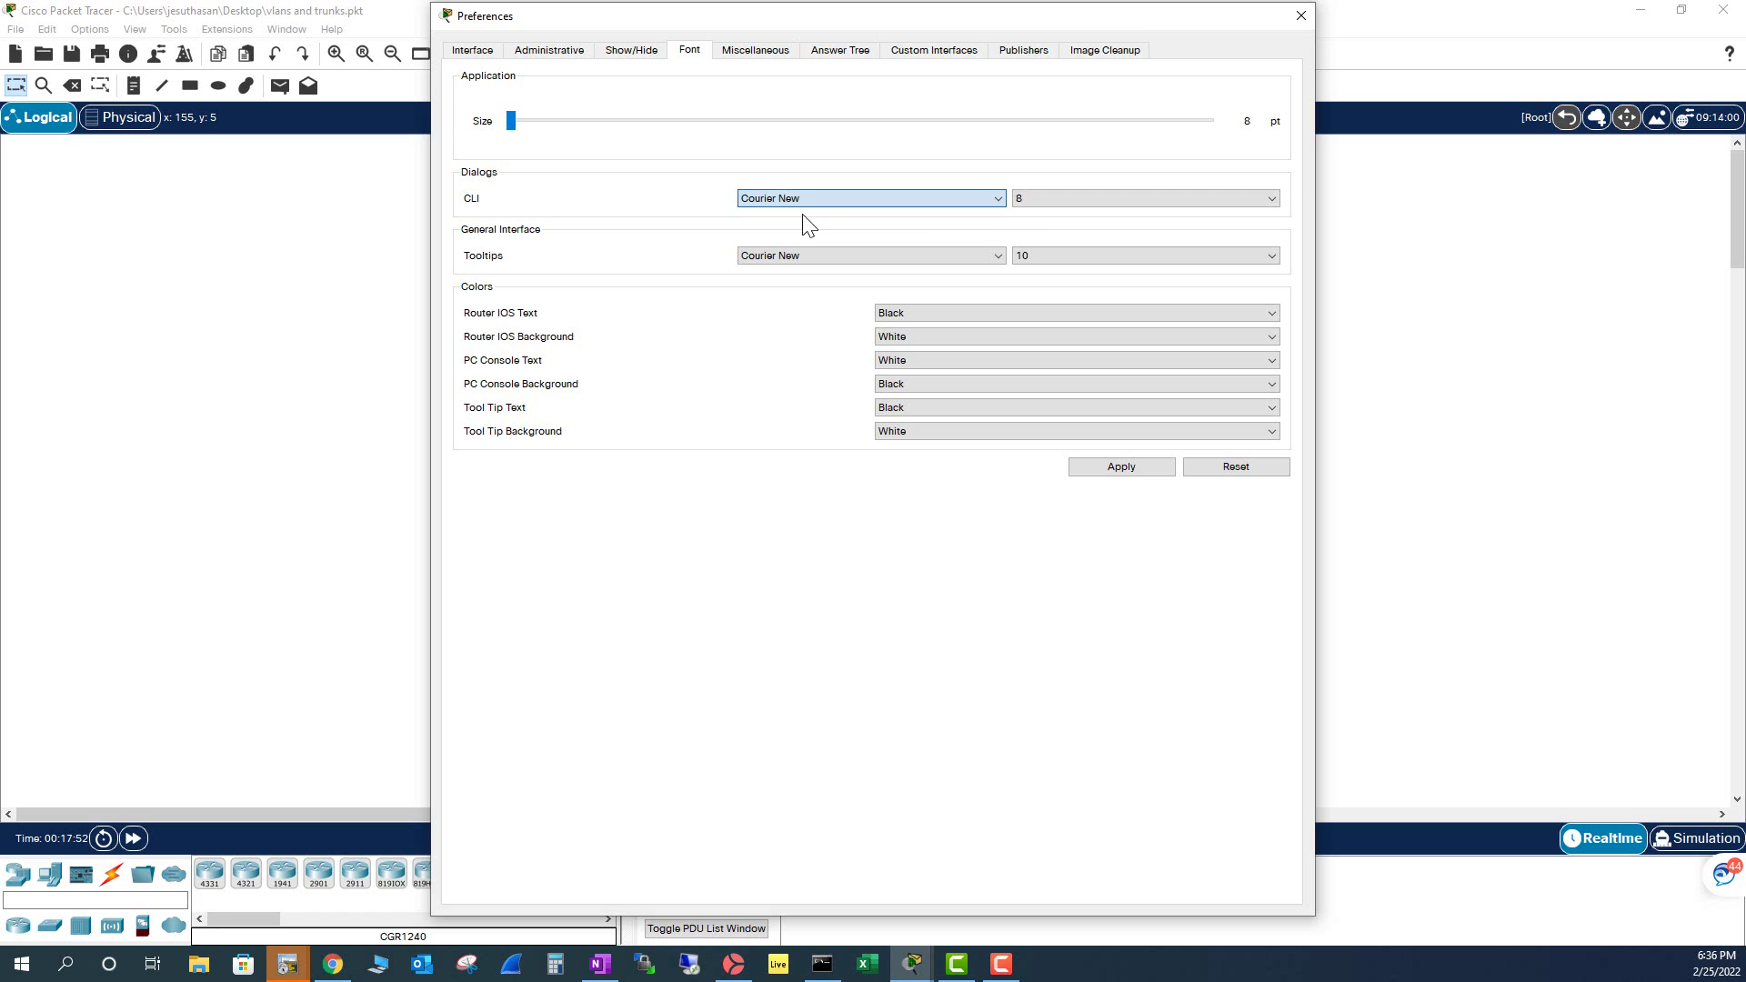
pyautogui.click(1035, 198)
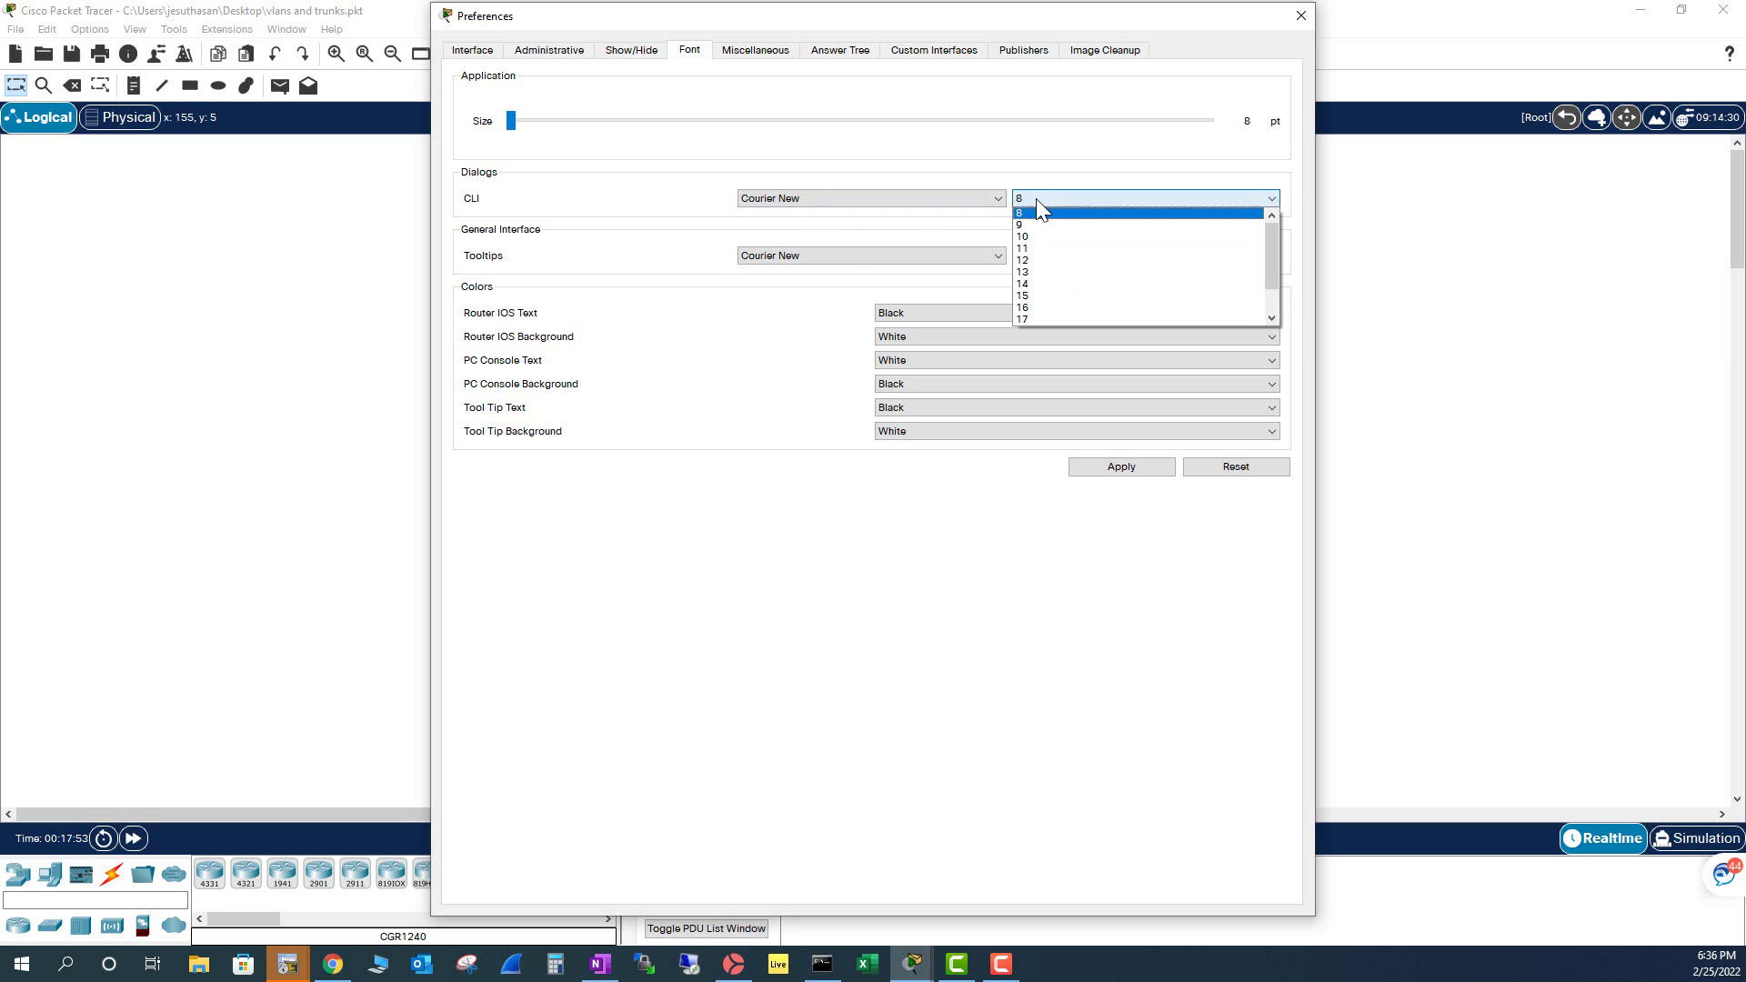
pyautogui.click(1028, 261)
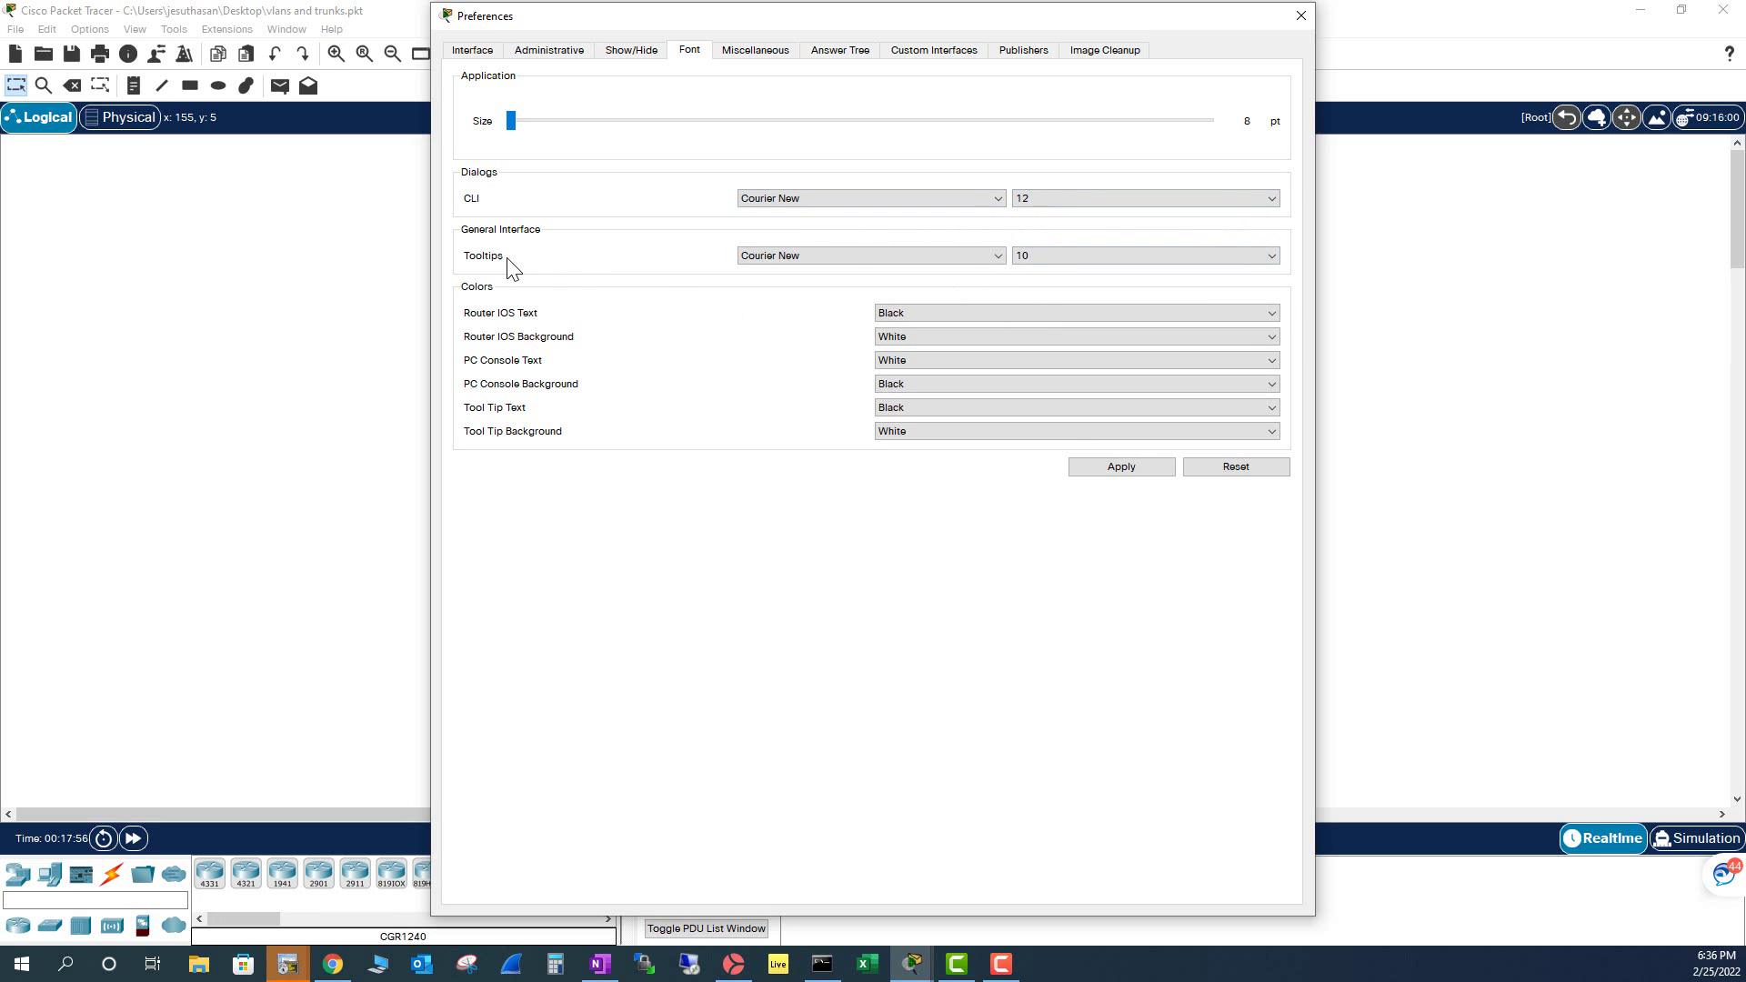
# Set the tooltip font to Times New Roman, size 13
pyautogui.click(792, 257)
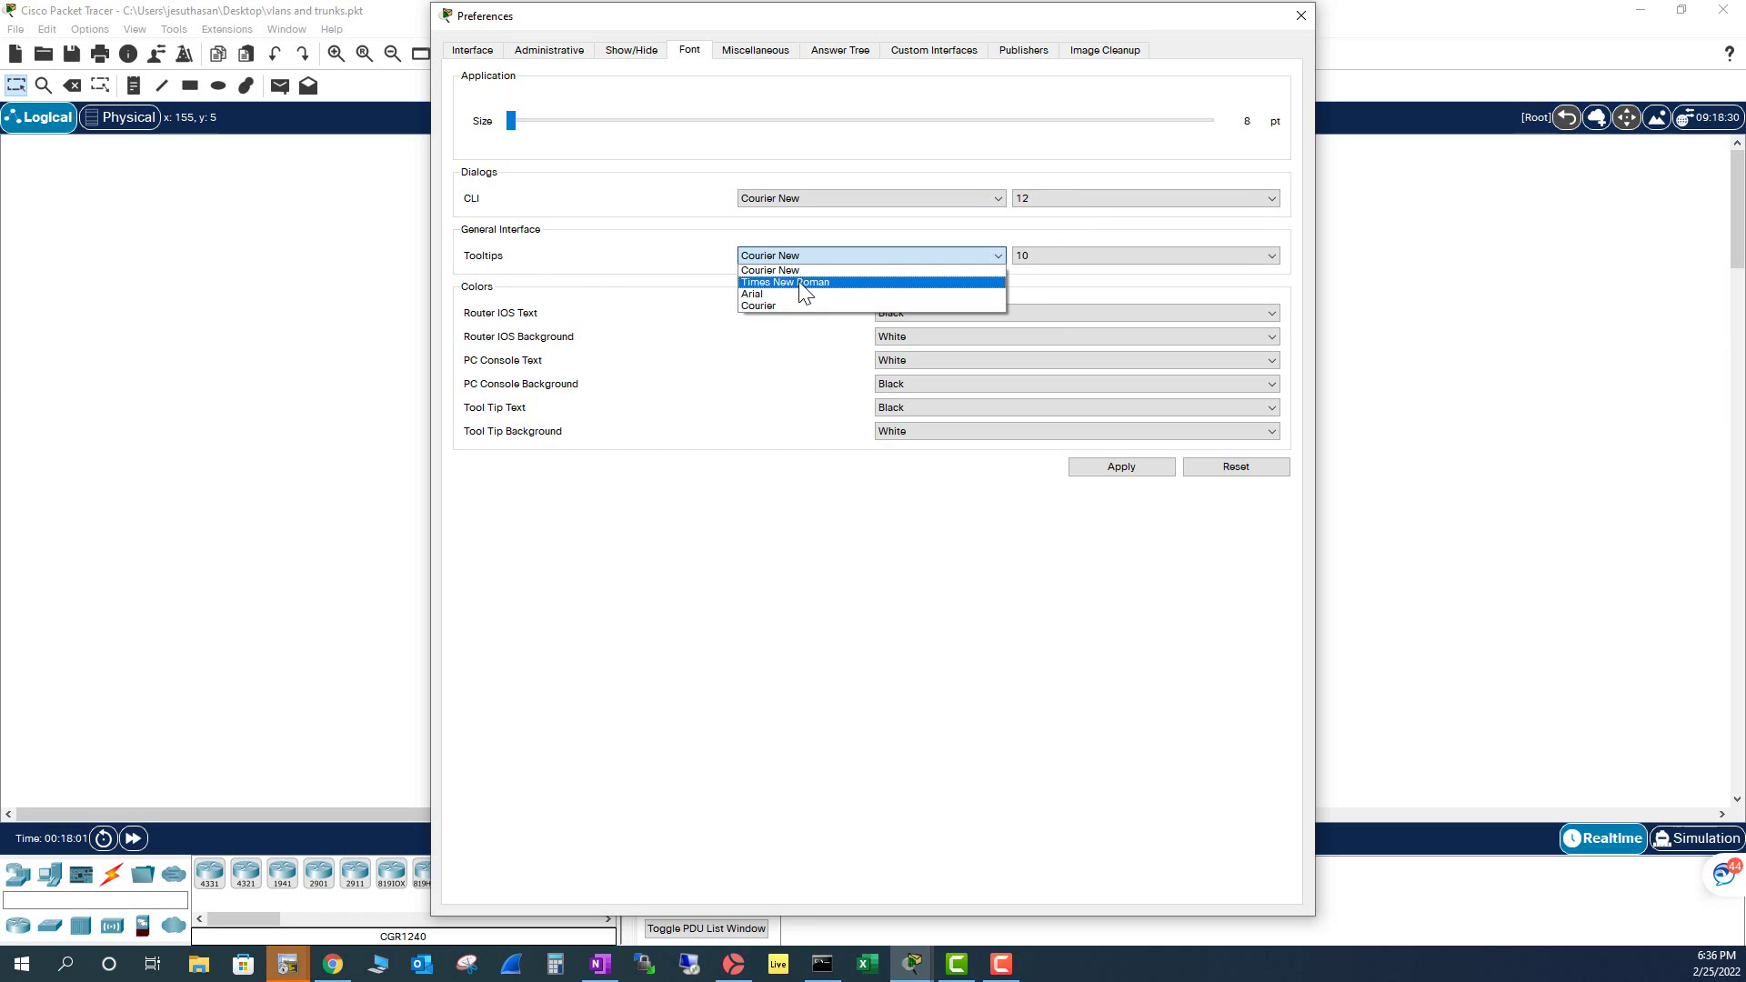
pyautogui.click(795, 284)
pyautogui.click(1042, 257)
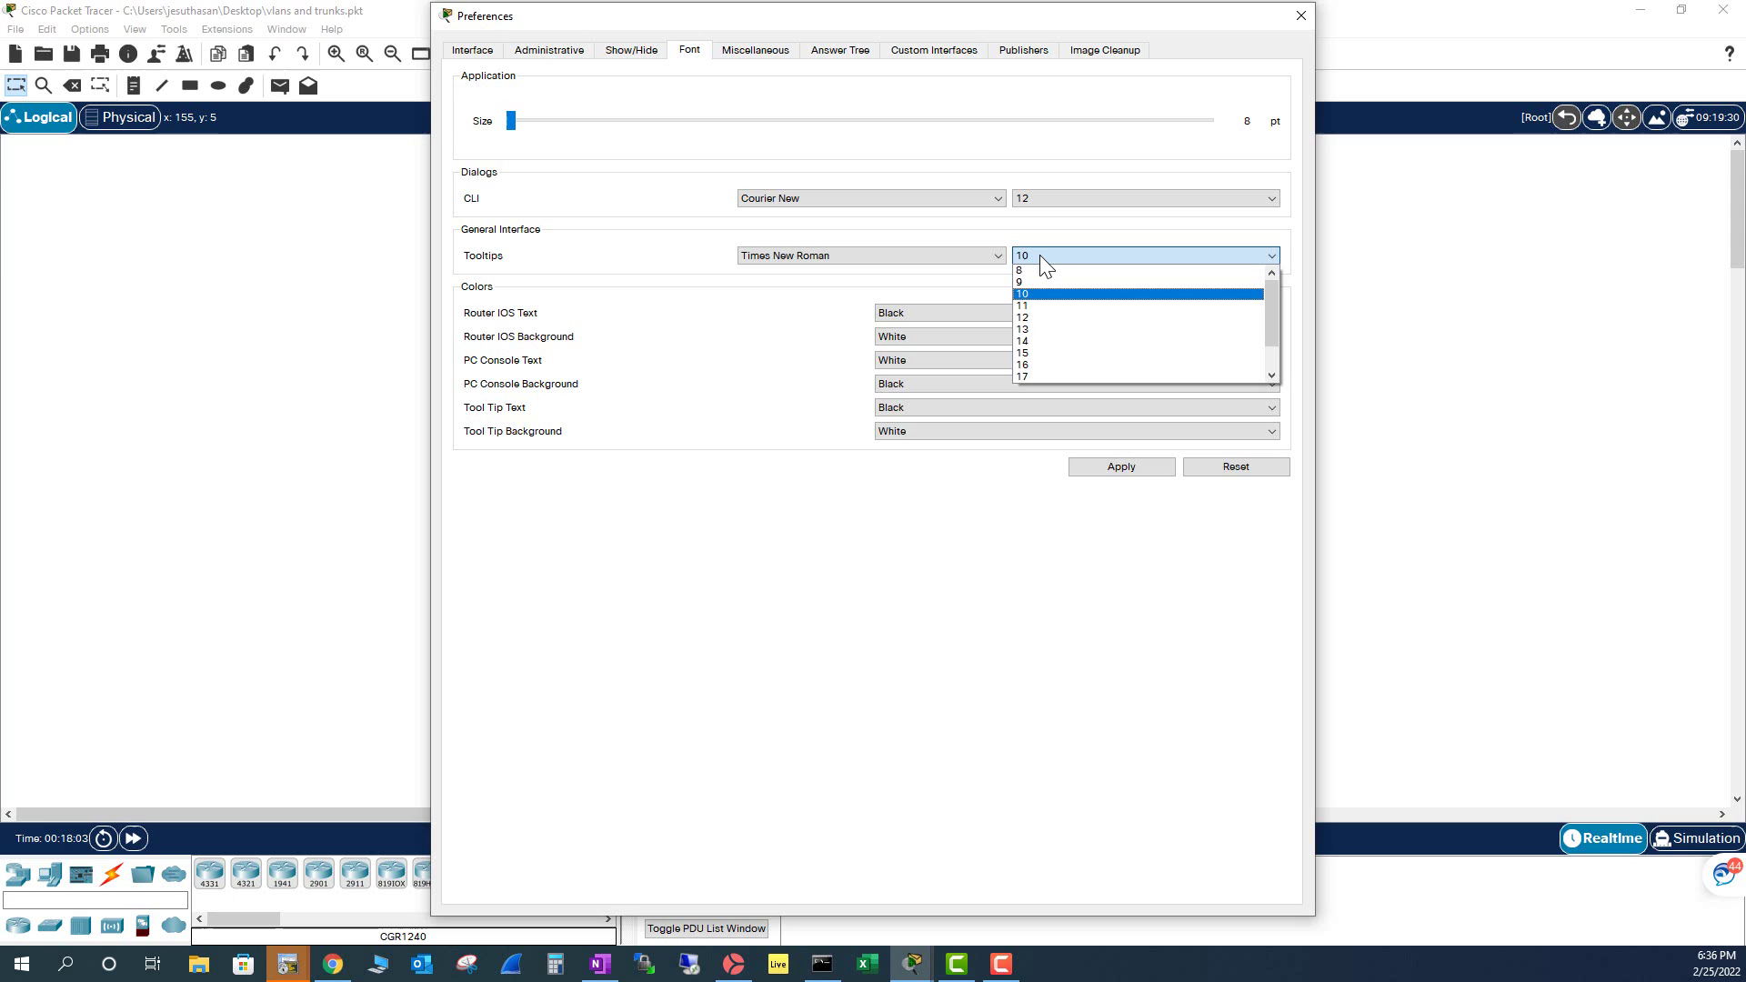
pyautogui.click(1031, 328)
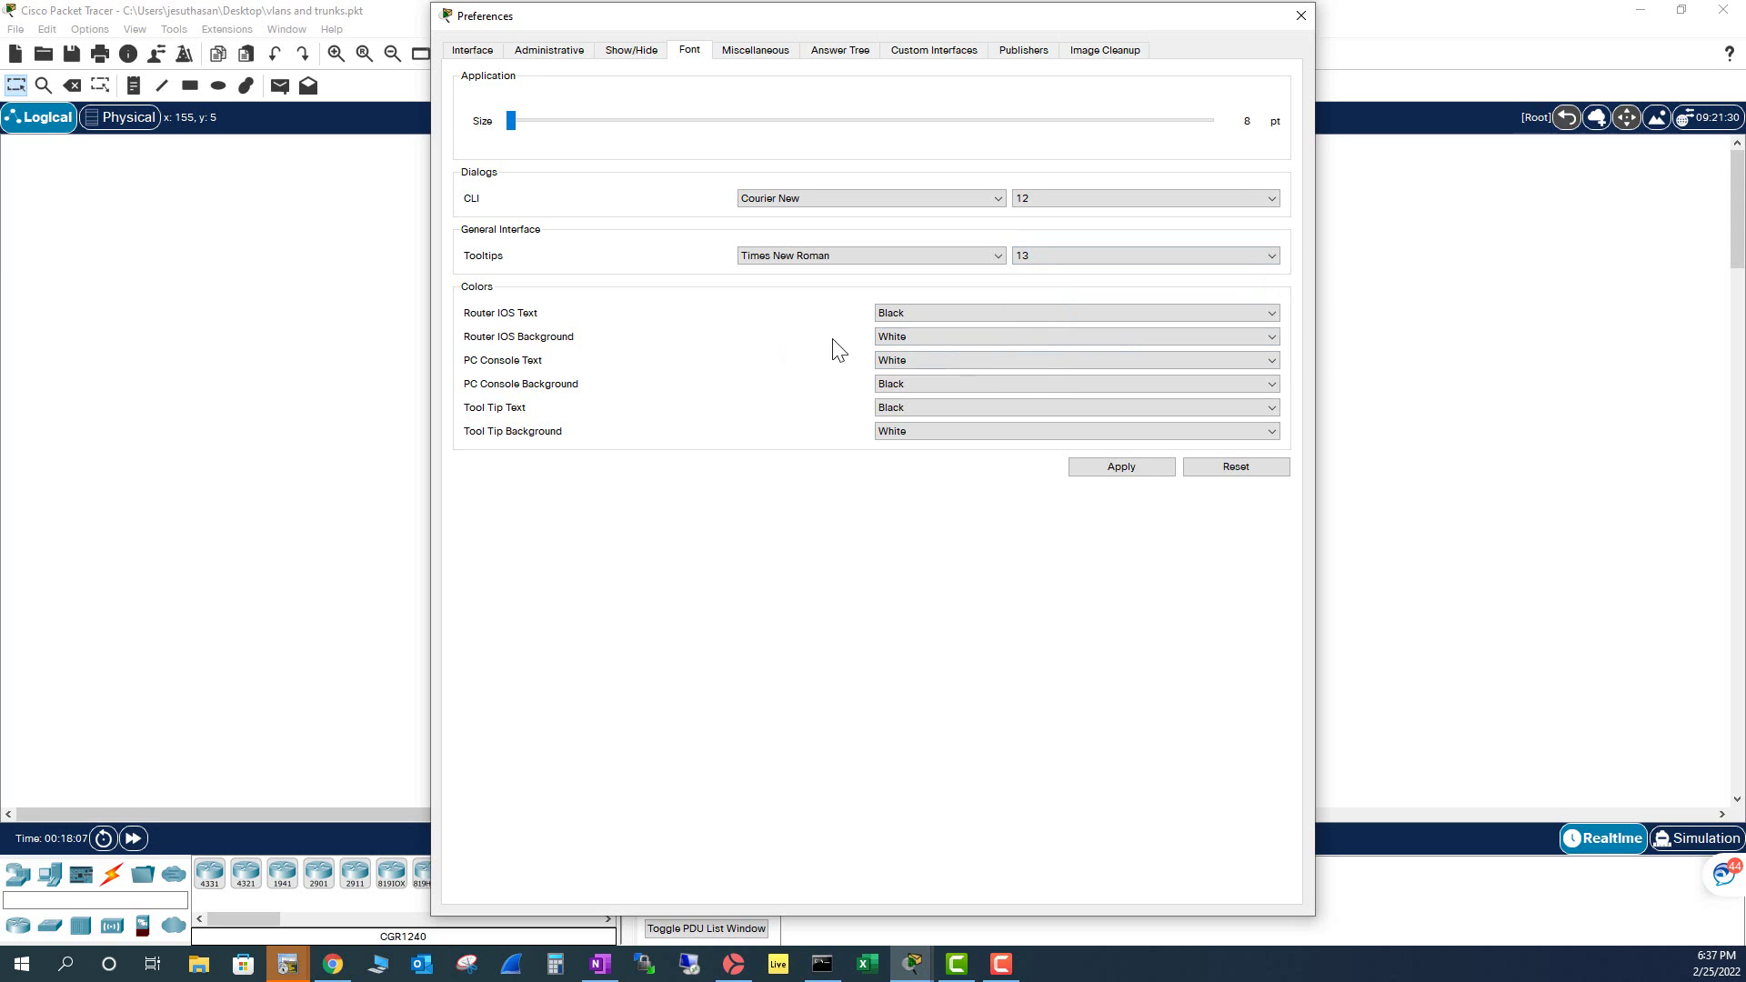
# Make Router IOS text yellow on a black background and PC Console text yellow
pyautogui.click(917, 313)
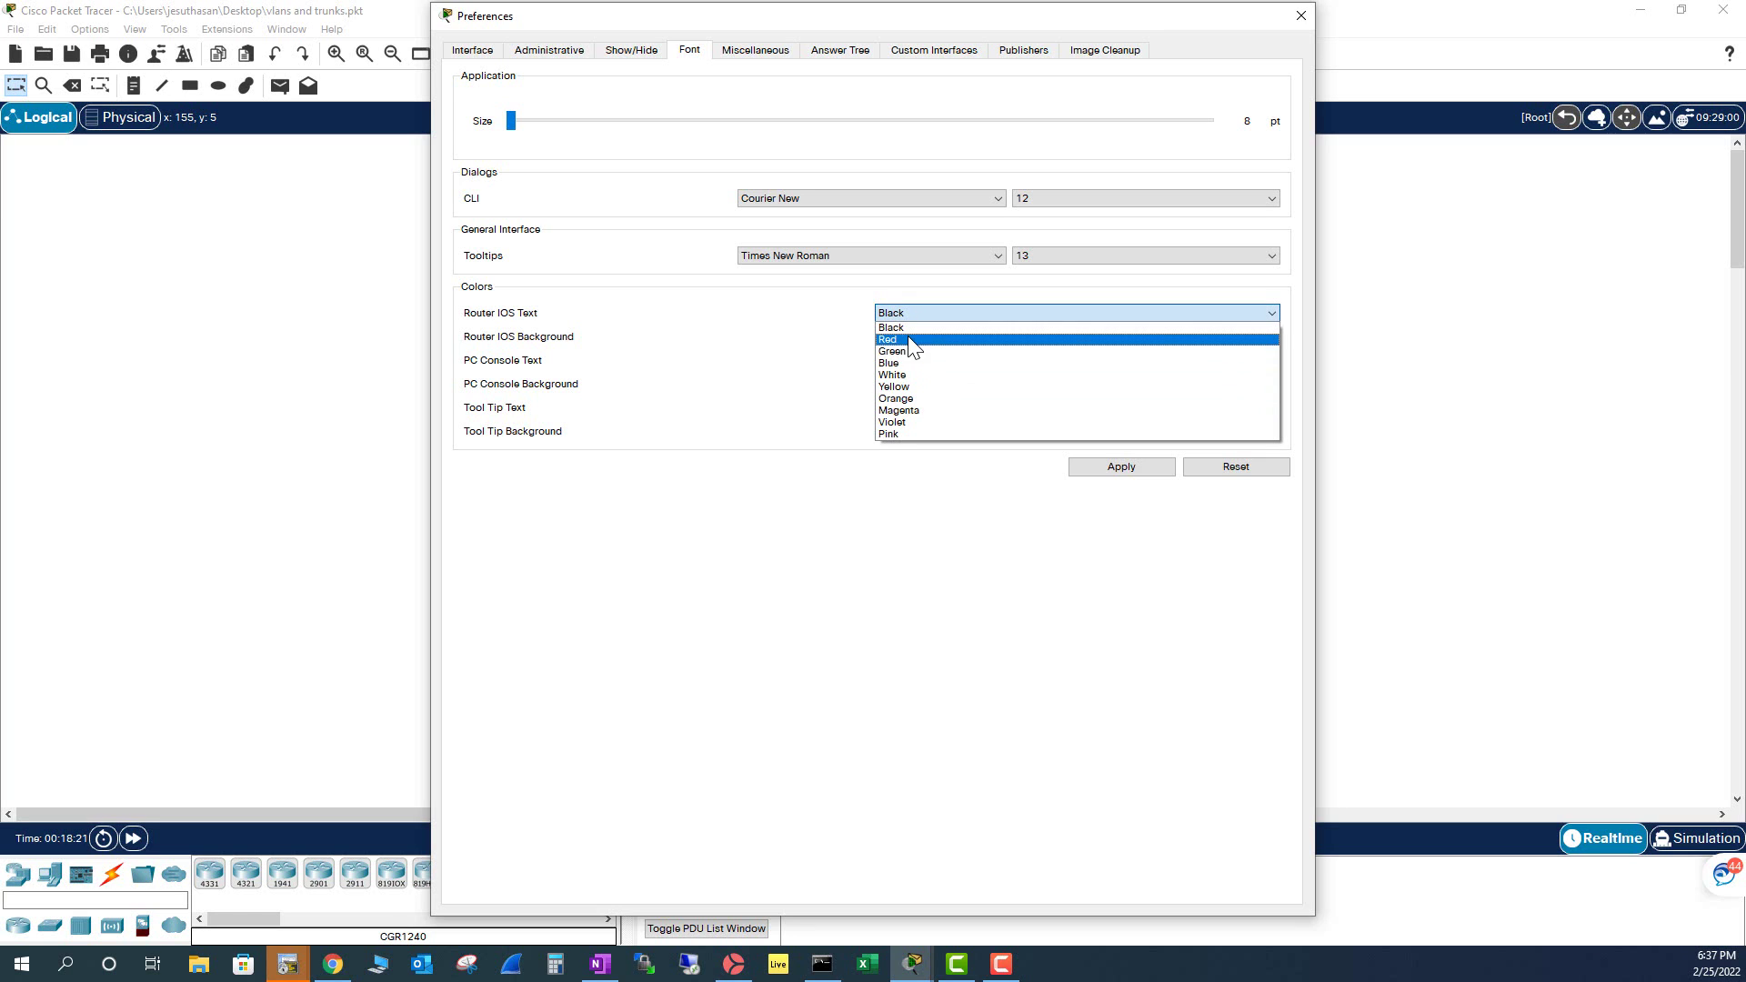
pyautogui.click(909, 387)
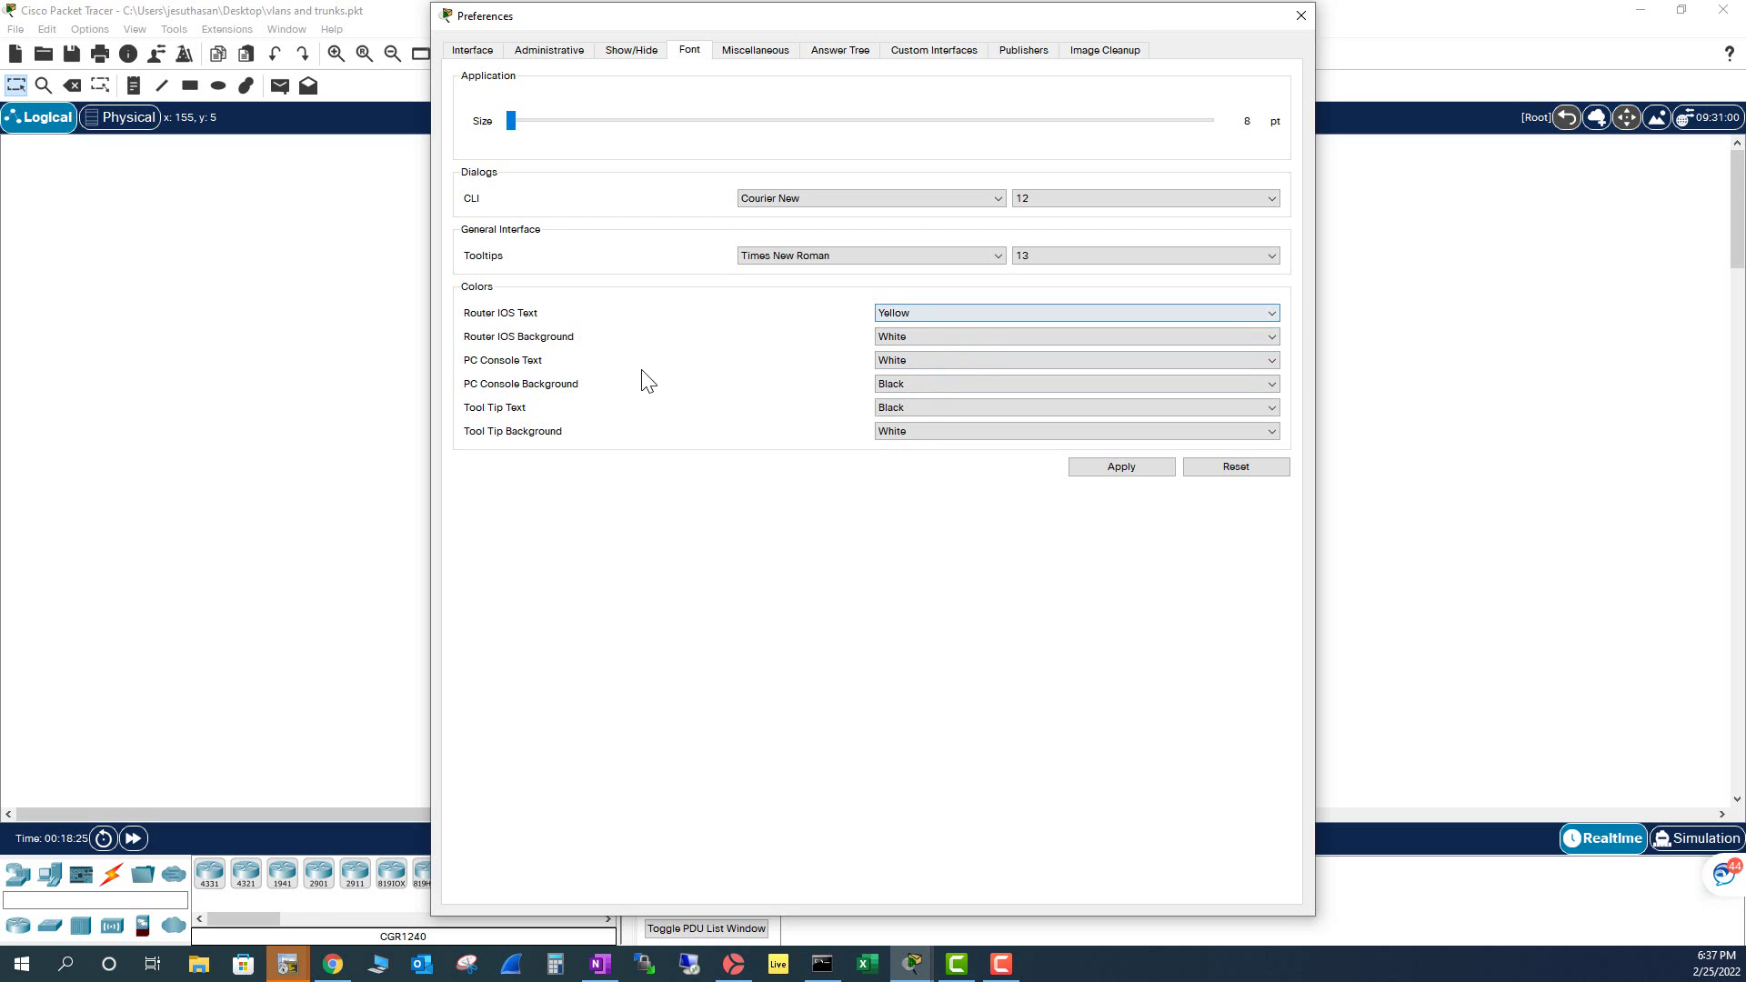
pyautogui.click(918, 338)
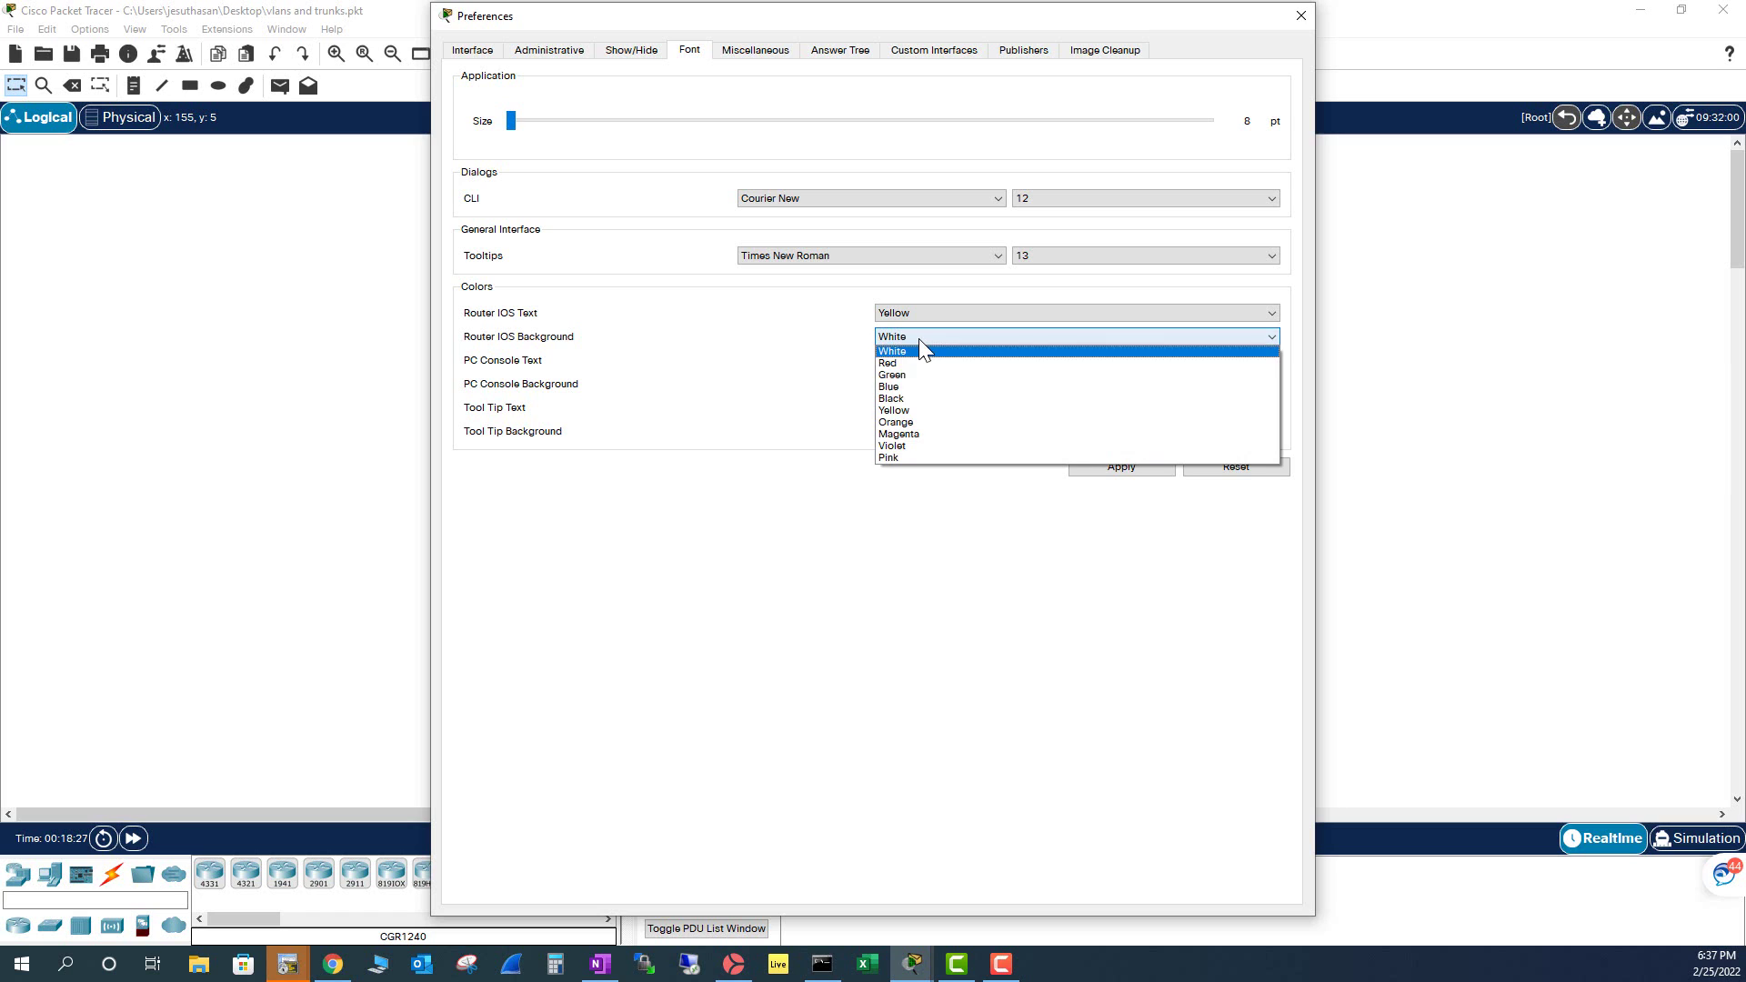
pyautogui.click(893, 398)
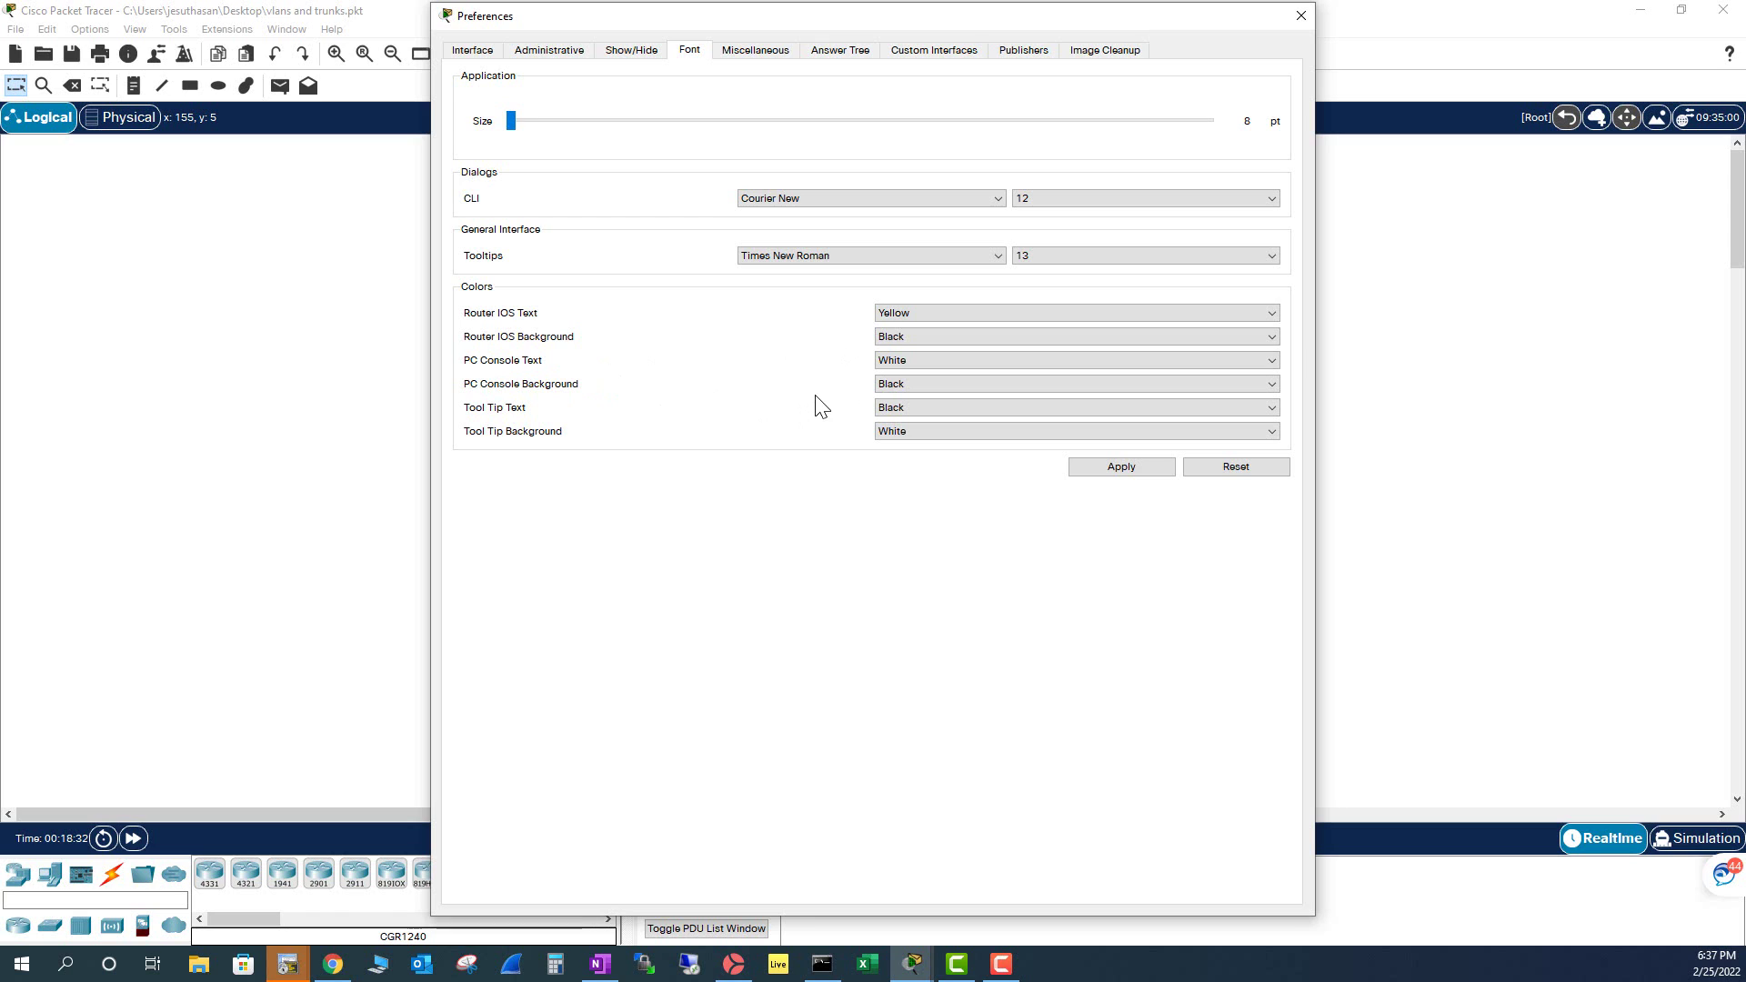
pyautogui.click(924, 362)
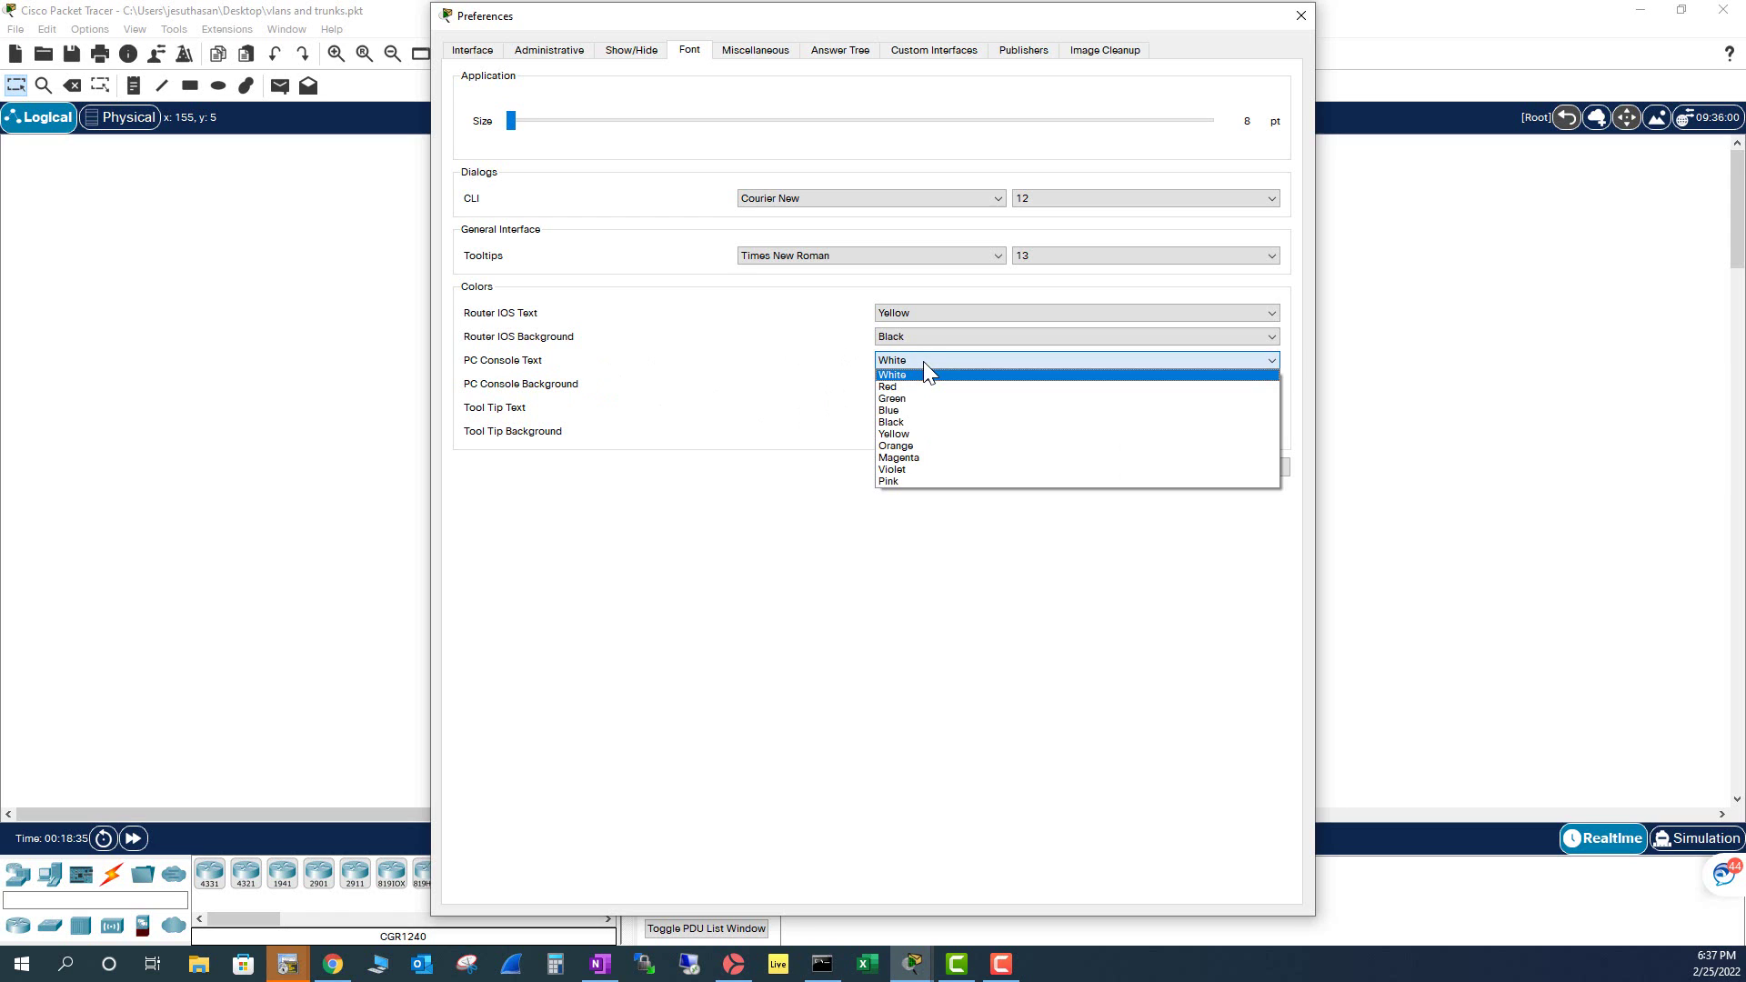
pyautogui.click(909, 433)
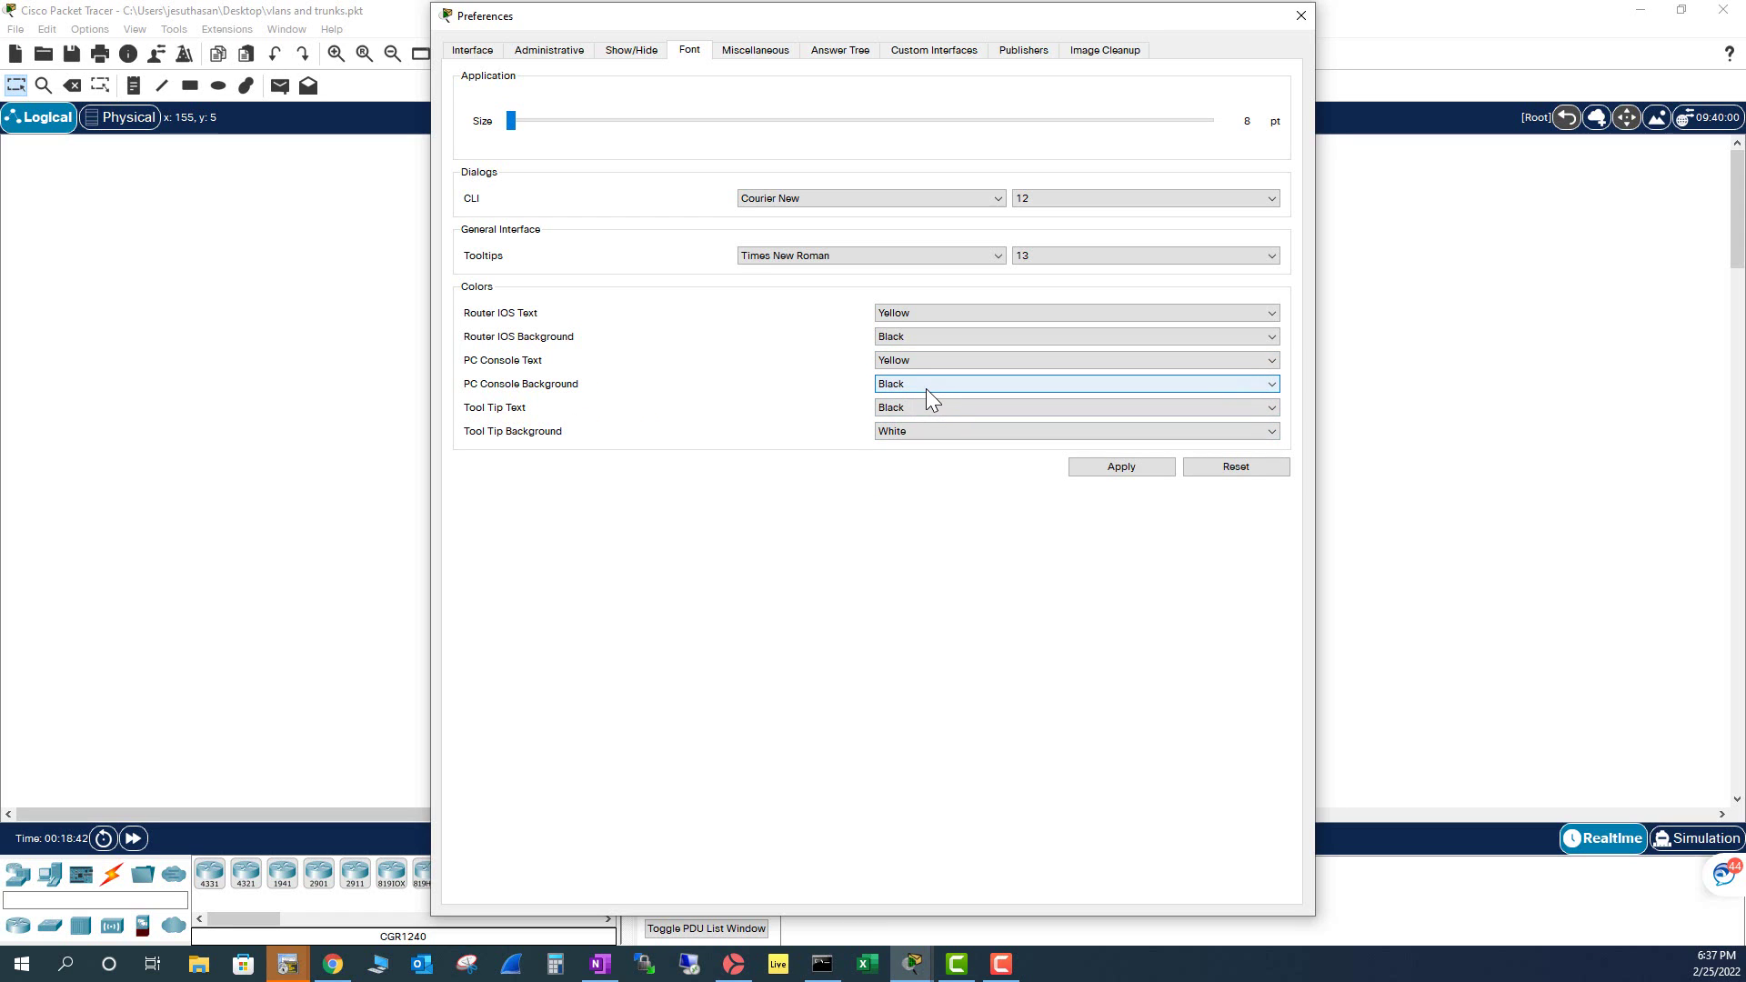
# Make tooltip text green on a black background, then apply and close Preferences
pyautogui.scroll(-5, 908, 411)
pyautogui.click(910, 411)
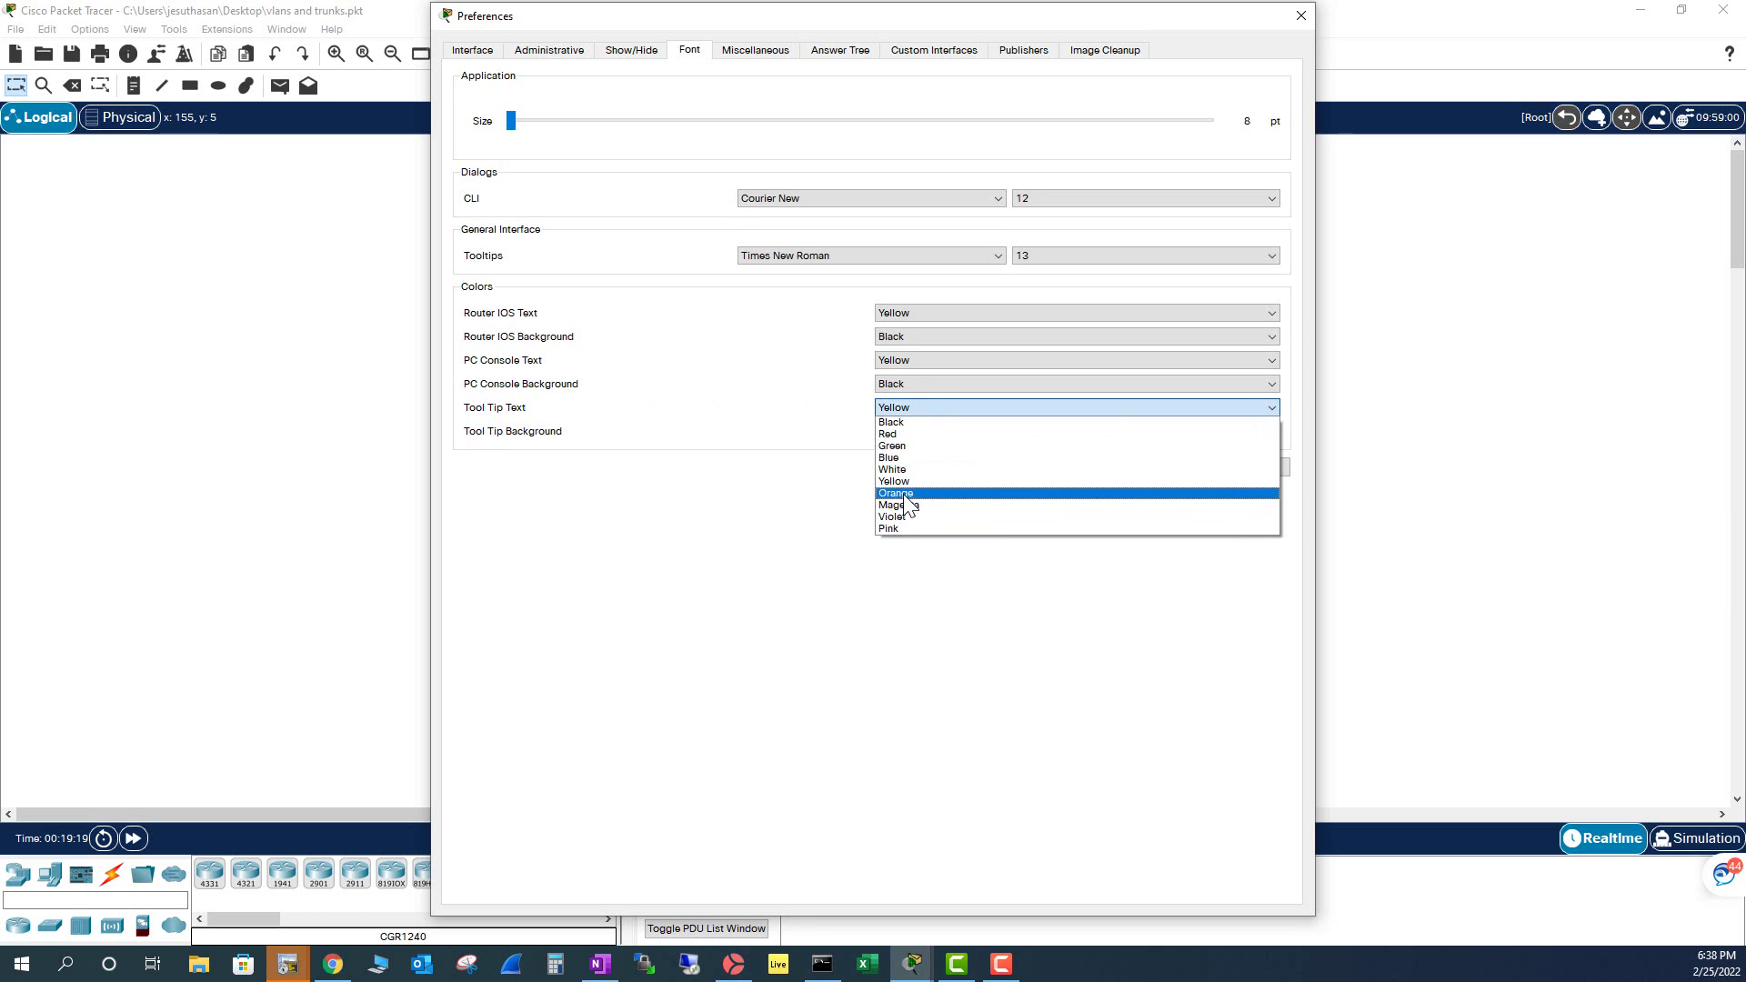
pyautogui.click(896, 446)
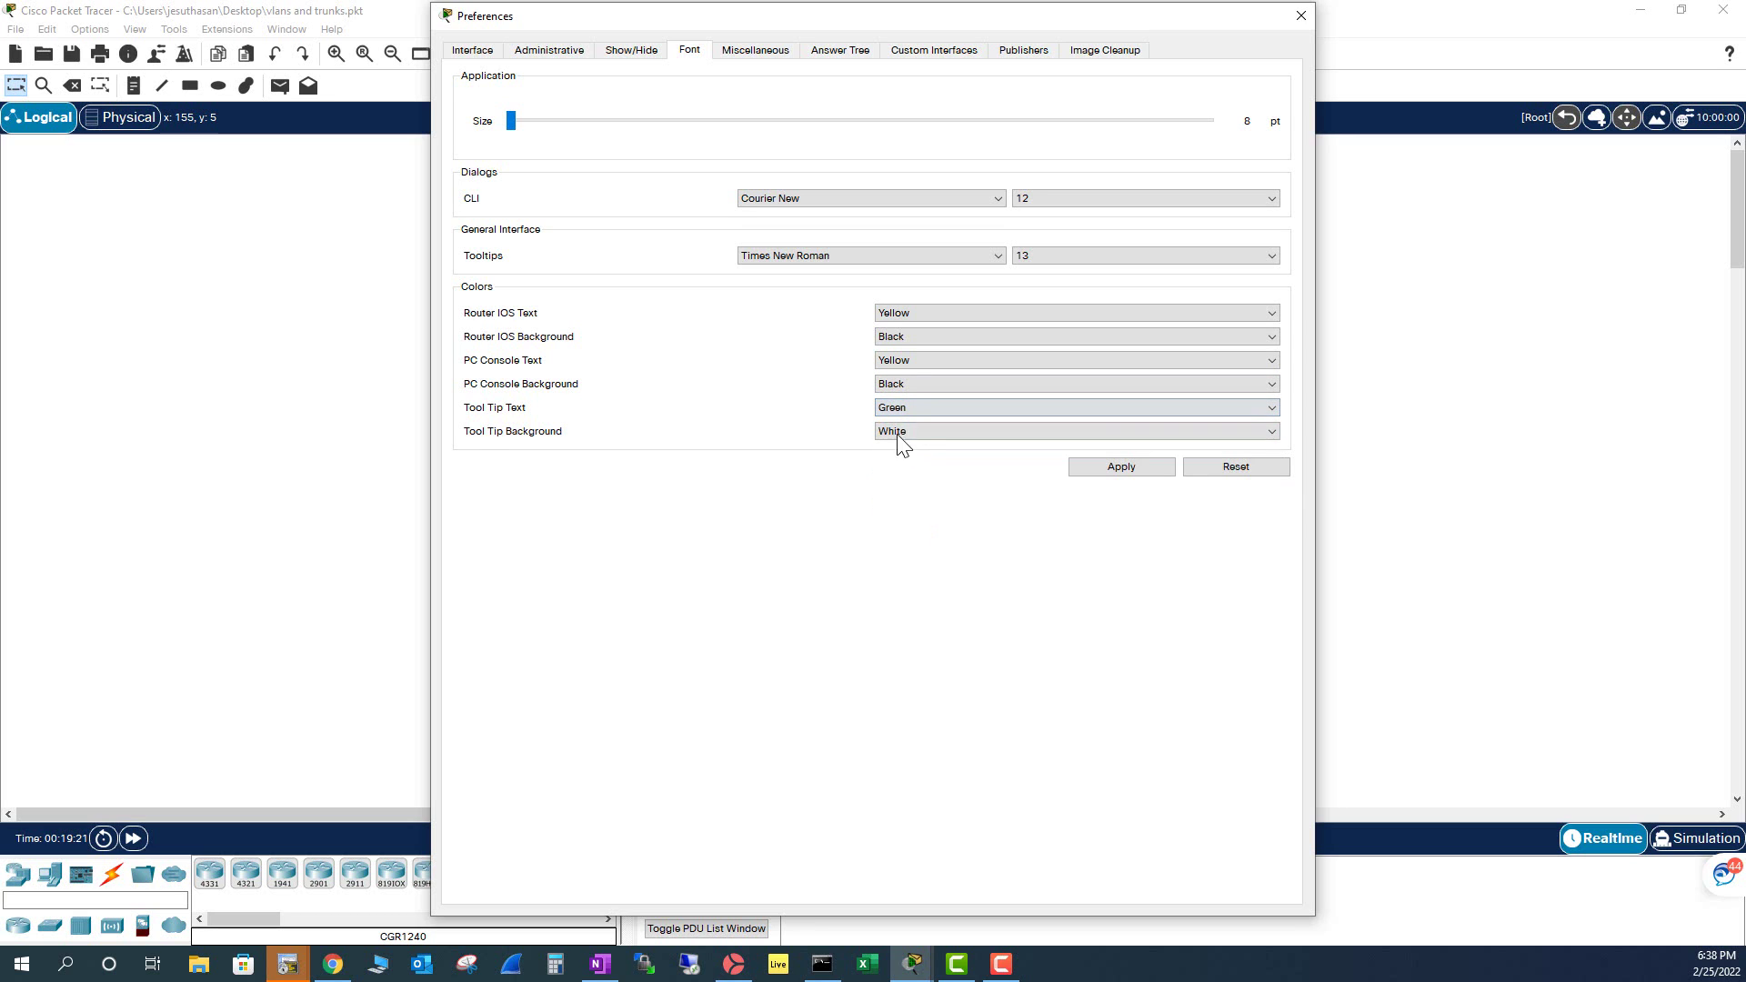
pyautogui.click(900, 431)
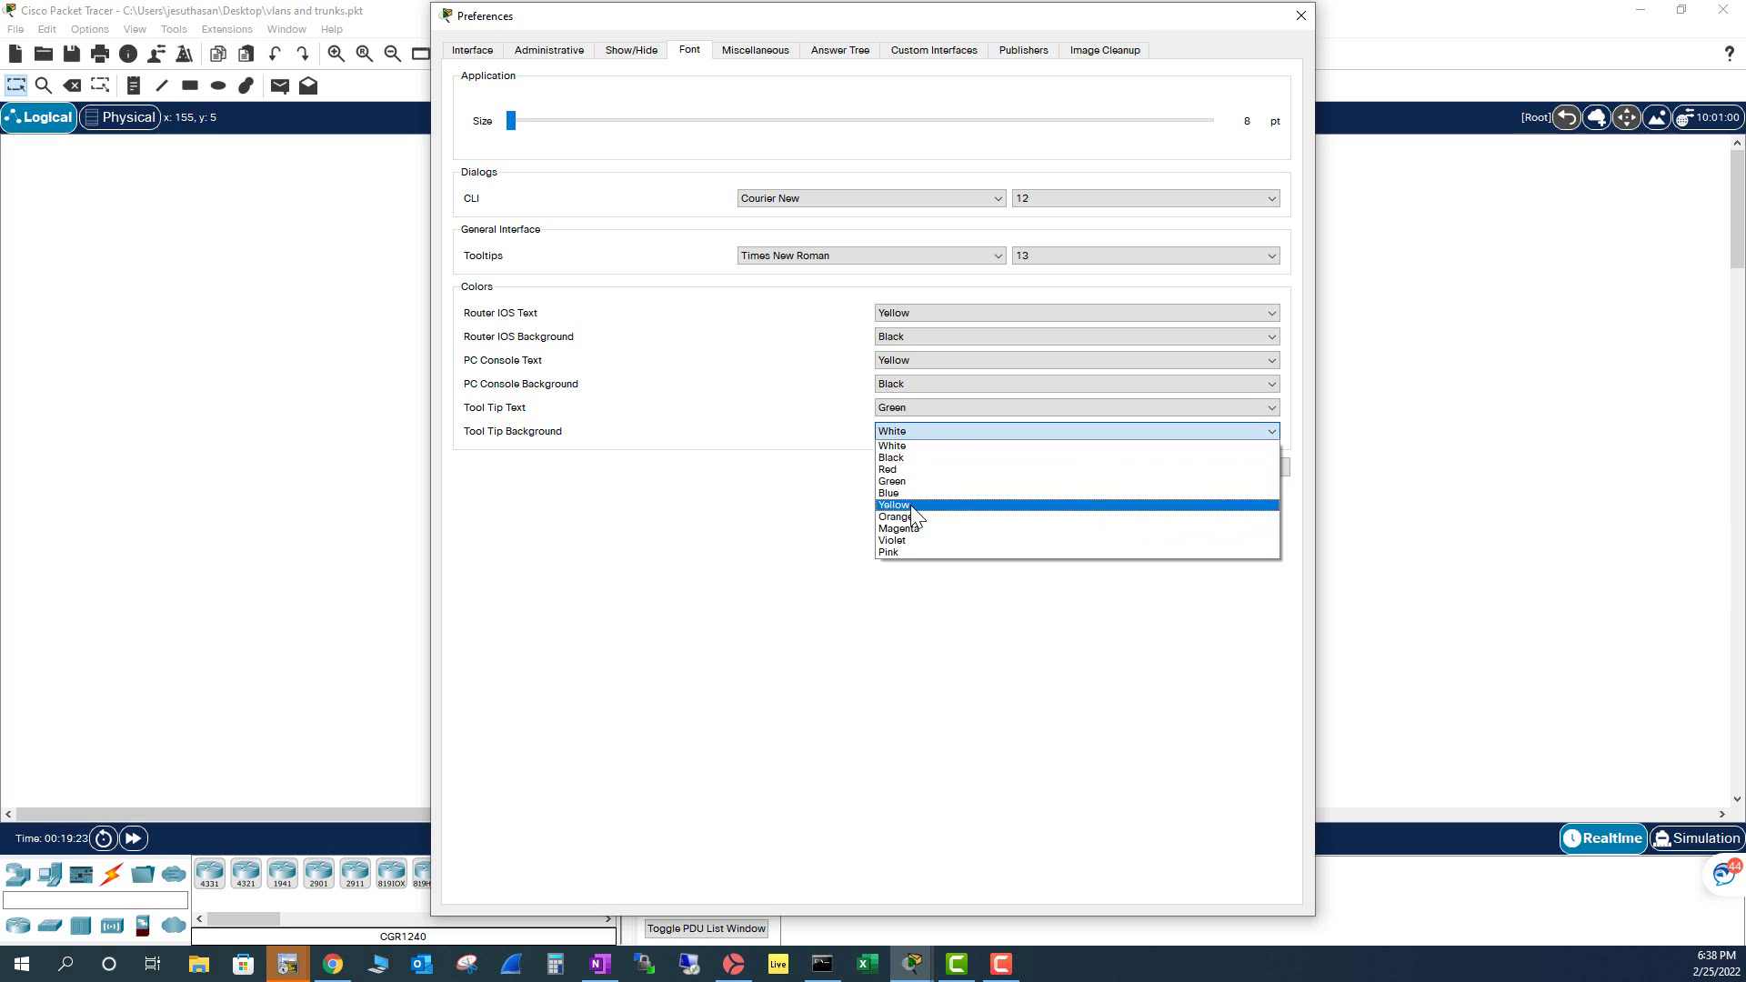
pyautogui.click(905, 459)
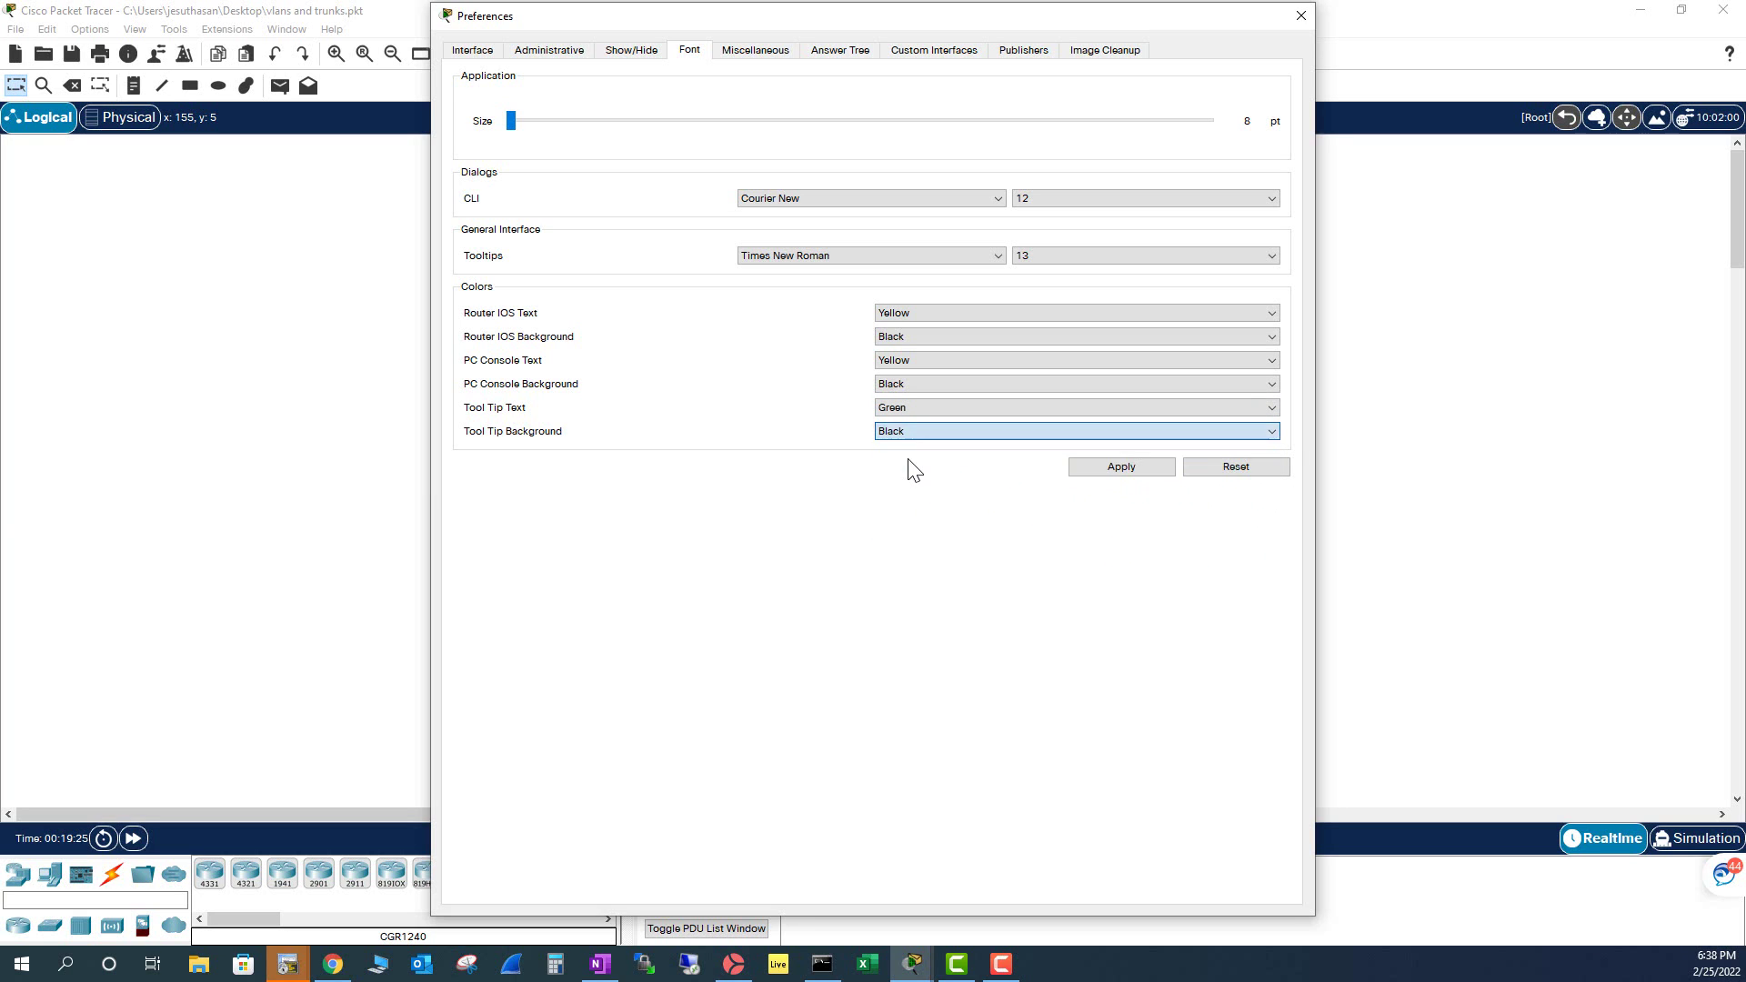
pyautogui.click(1121, 468)
pyautogui.click(1302, 16)
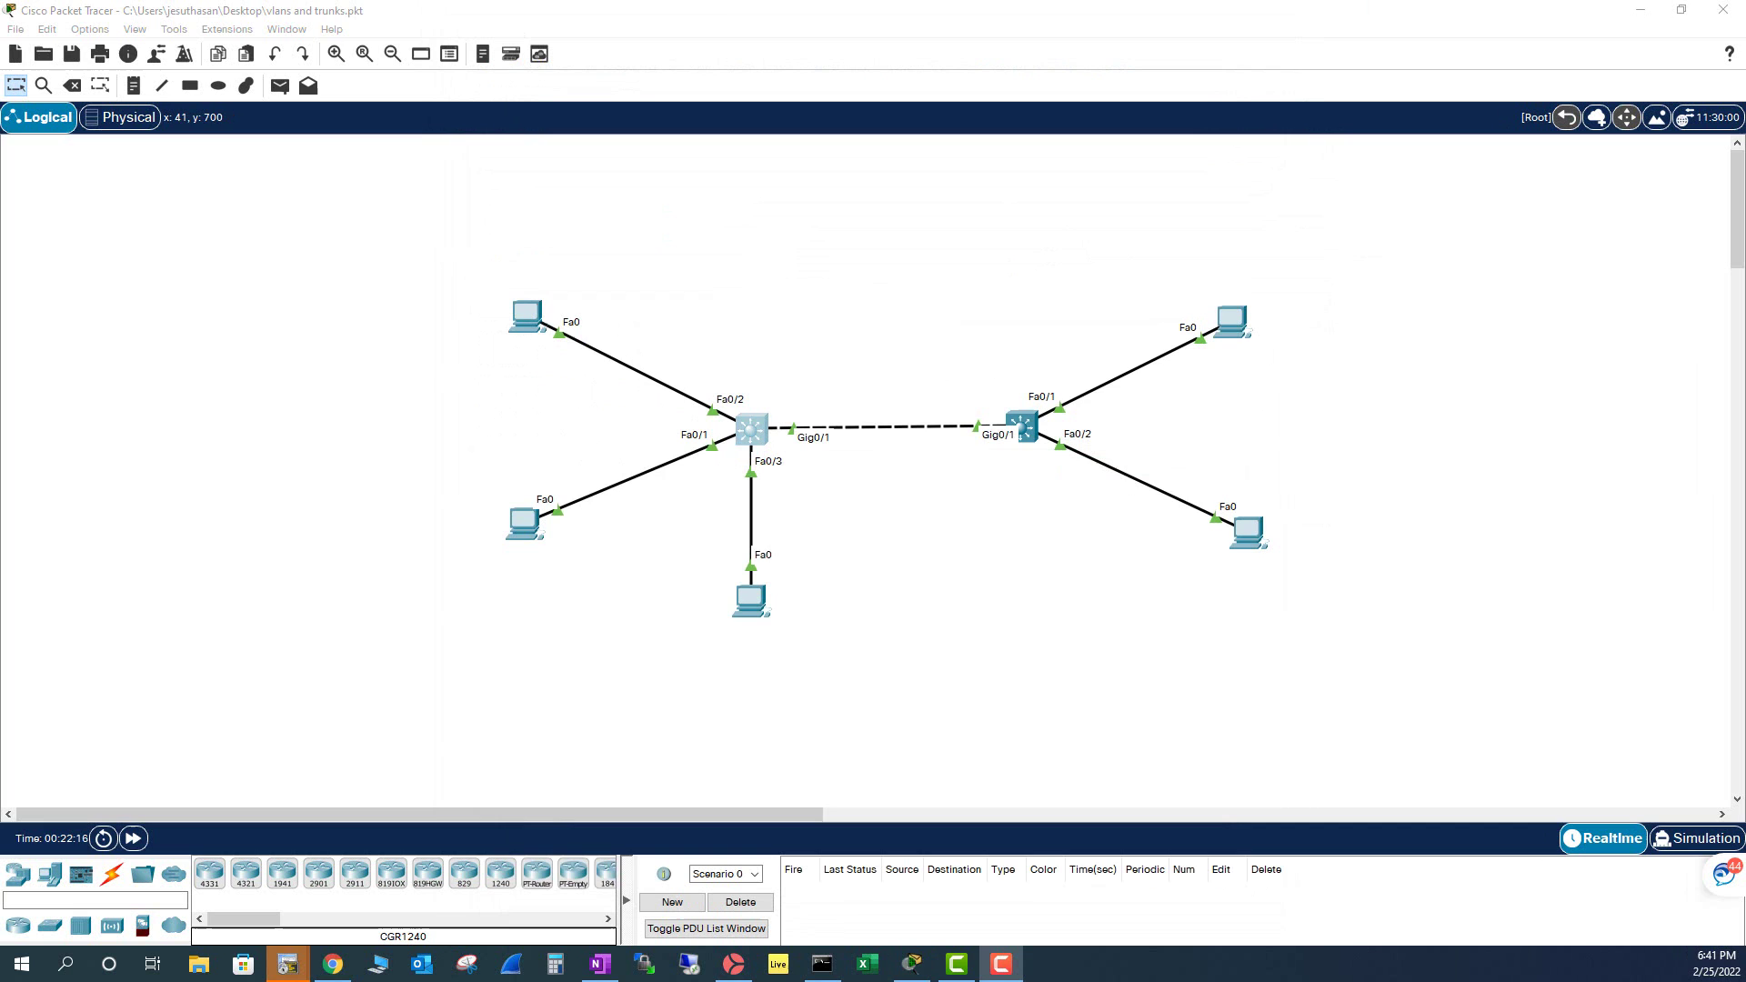
pyautogui.click(755, 431)
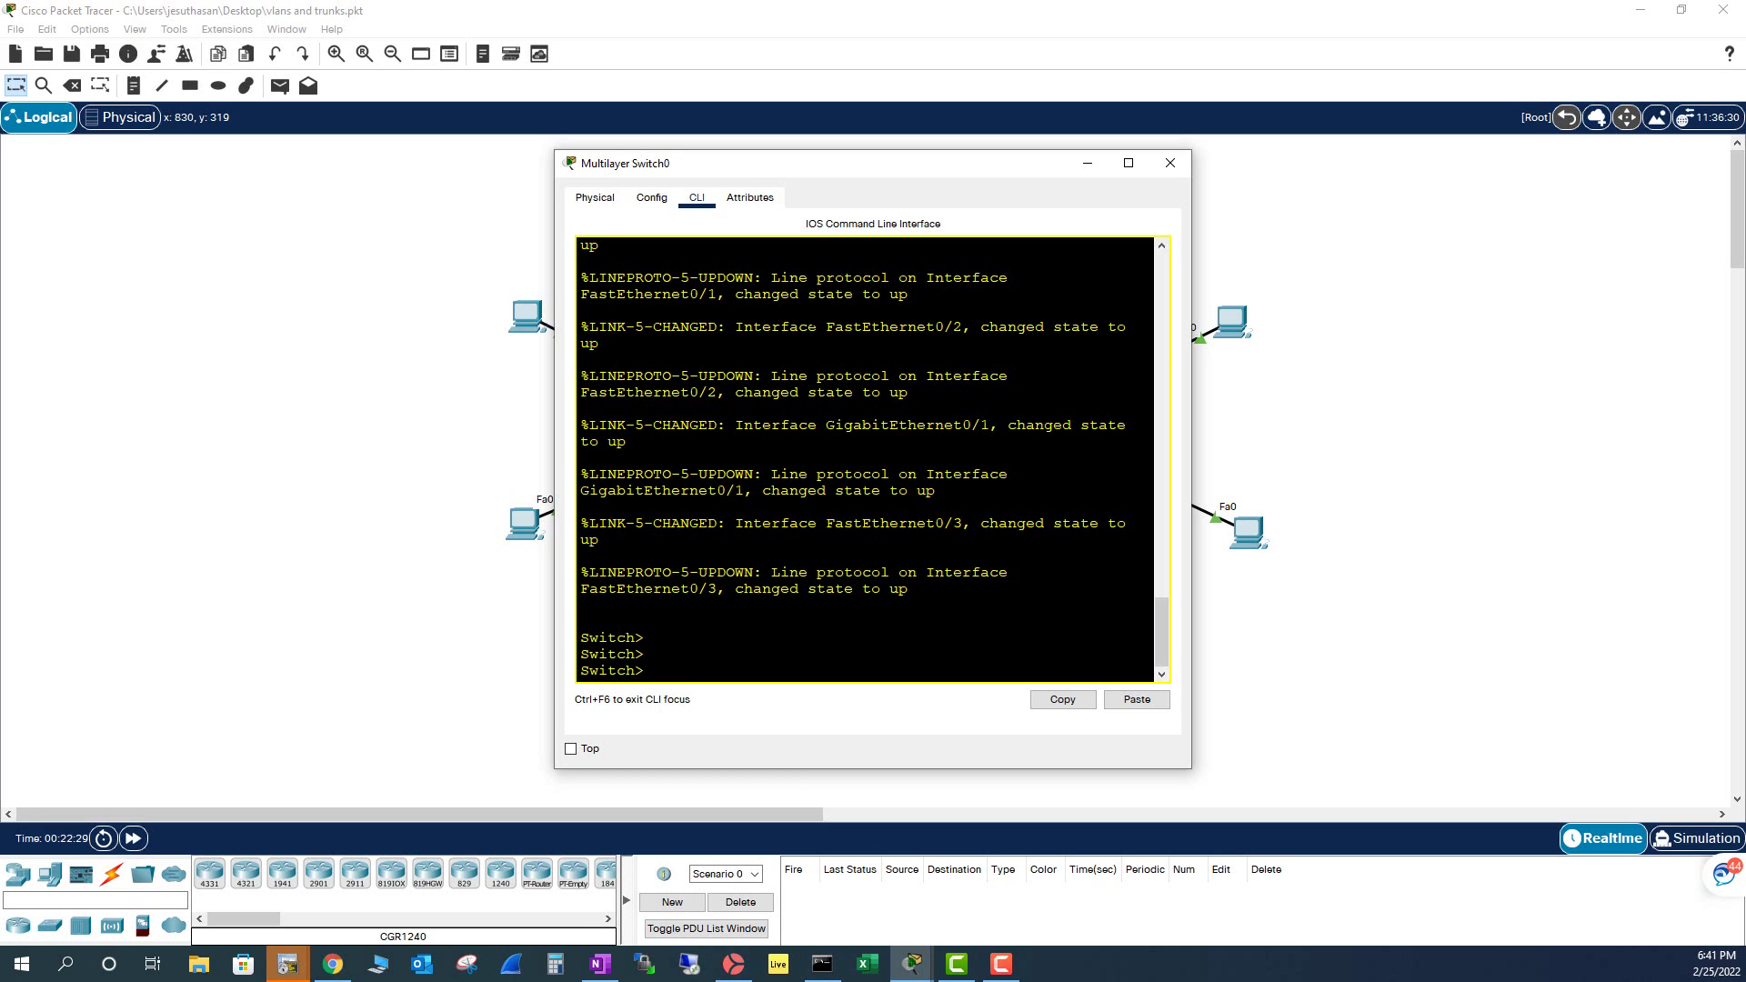
pyautogui.click(1170, 162)
pyautogui.click(530, 320)
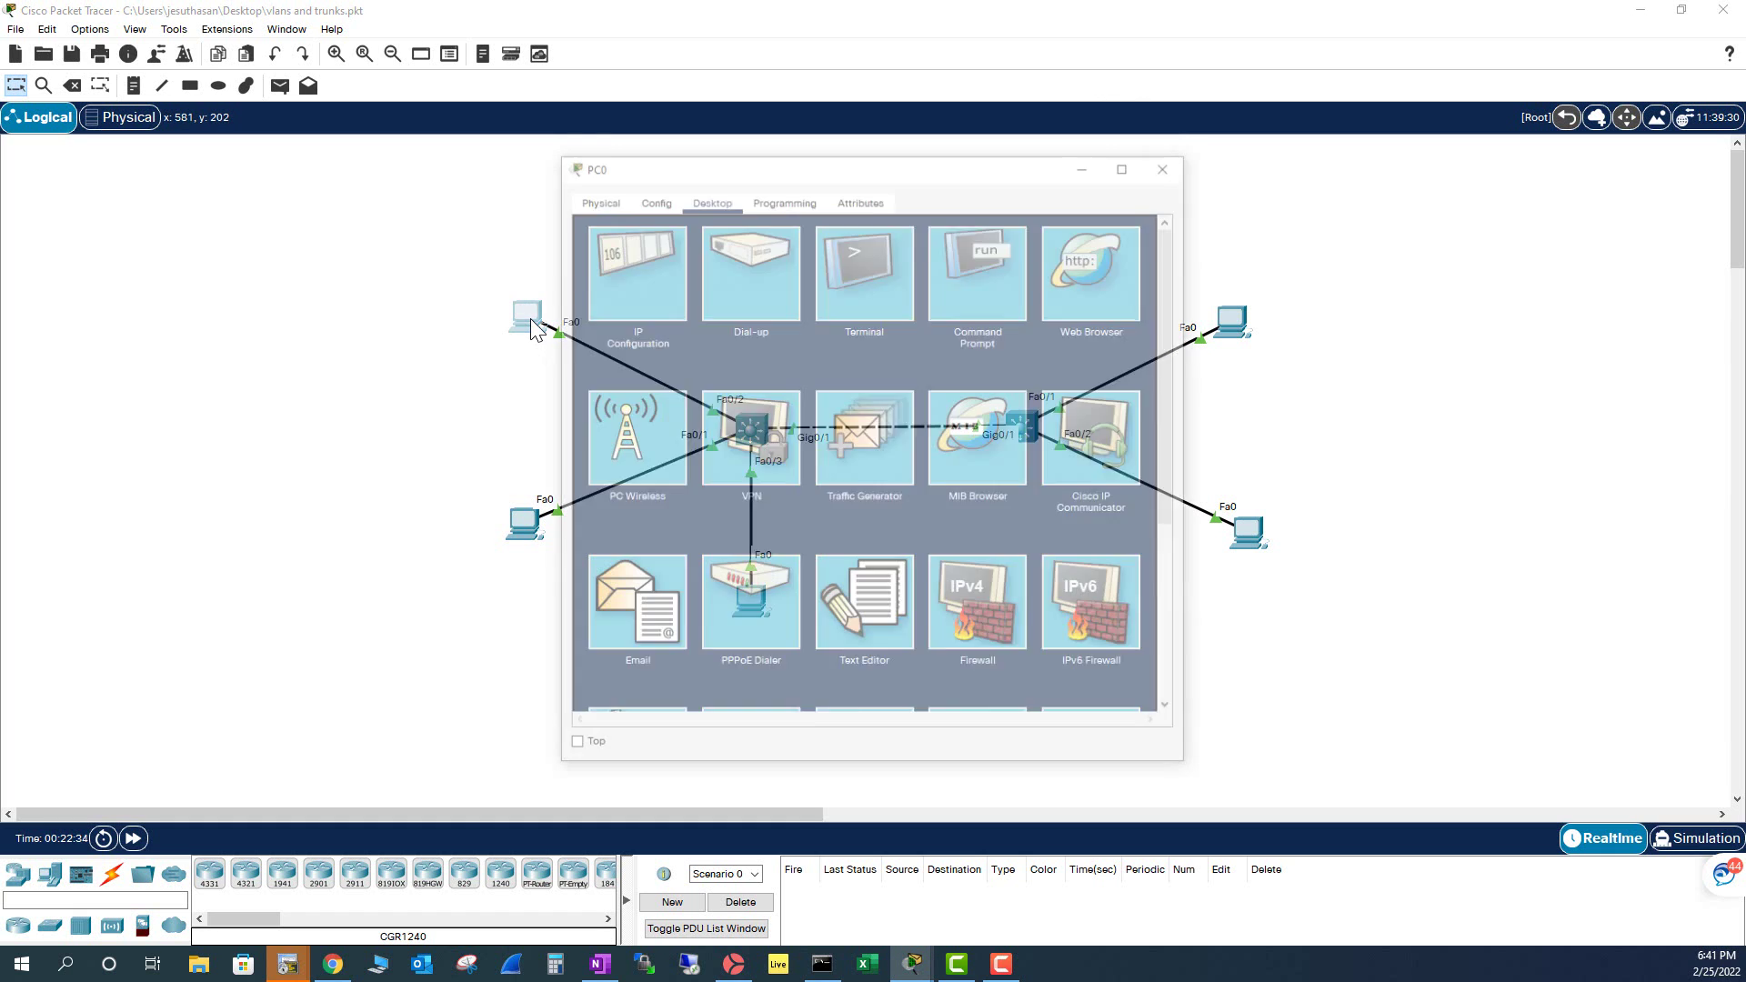
pyautogui.click(975, 262)
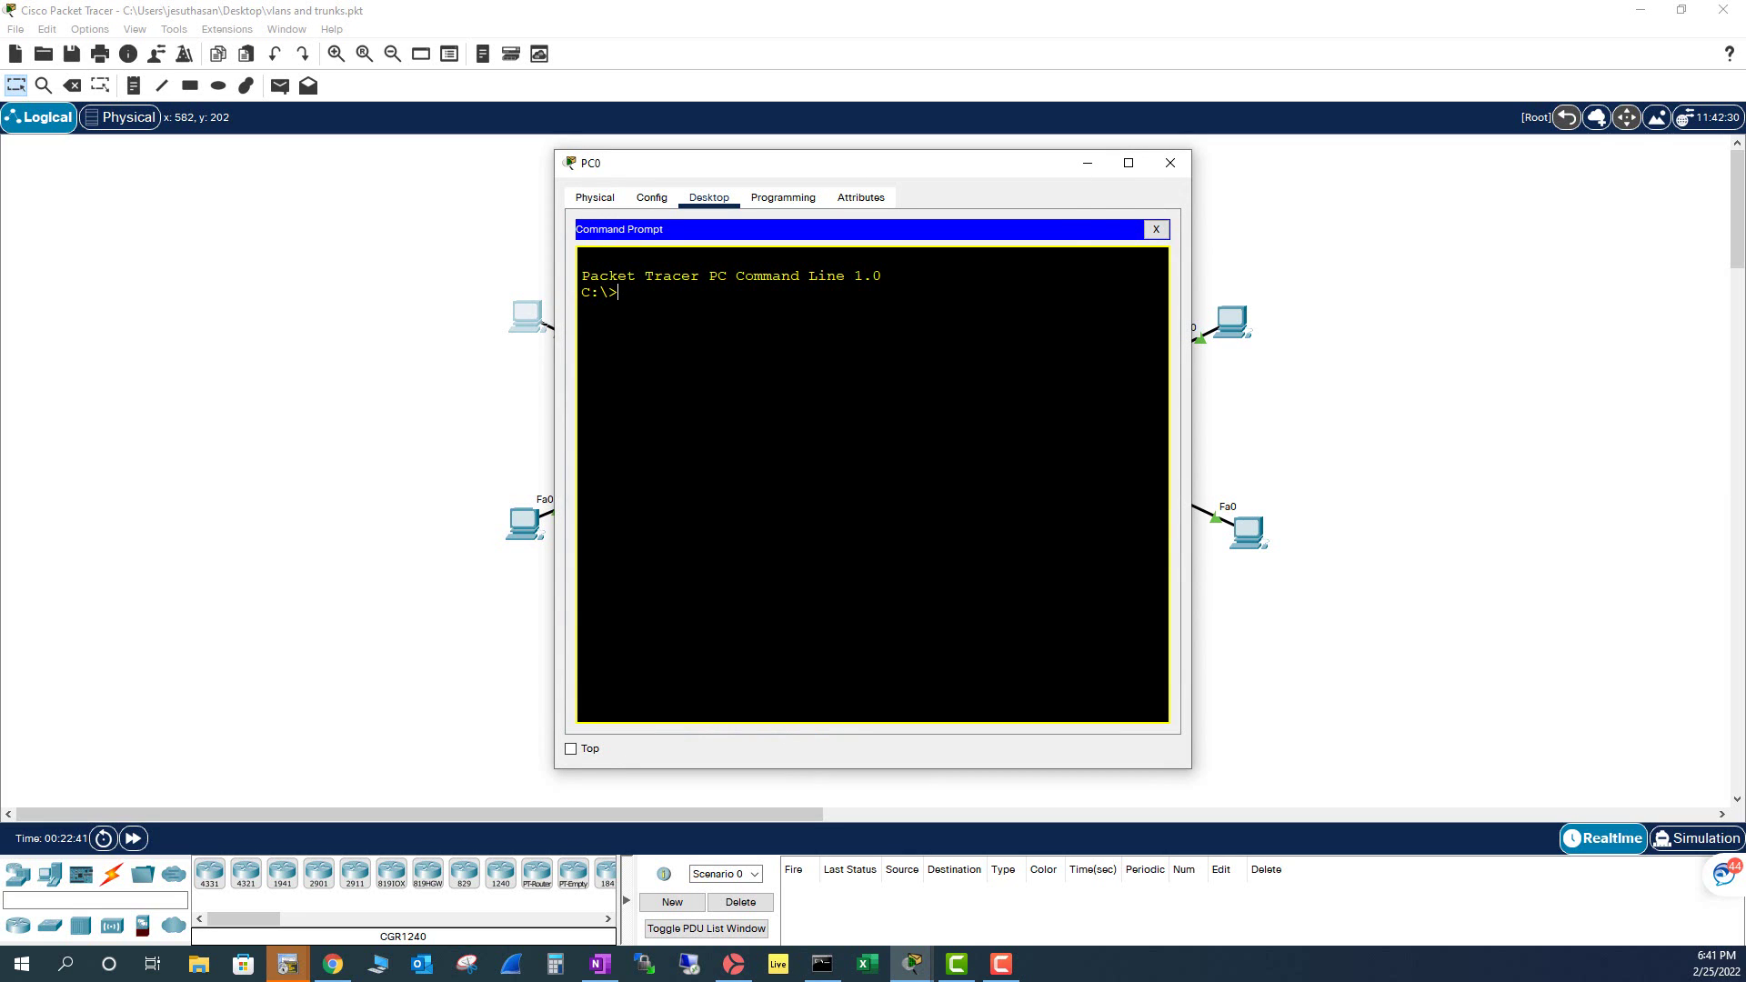
pyautogui.click(1170, 164)
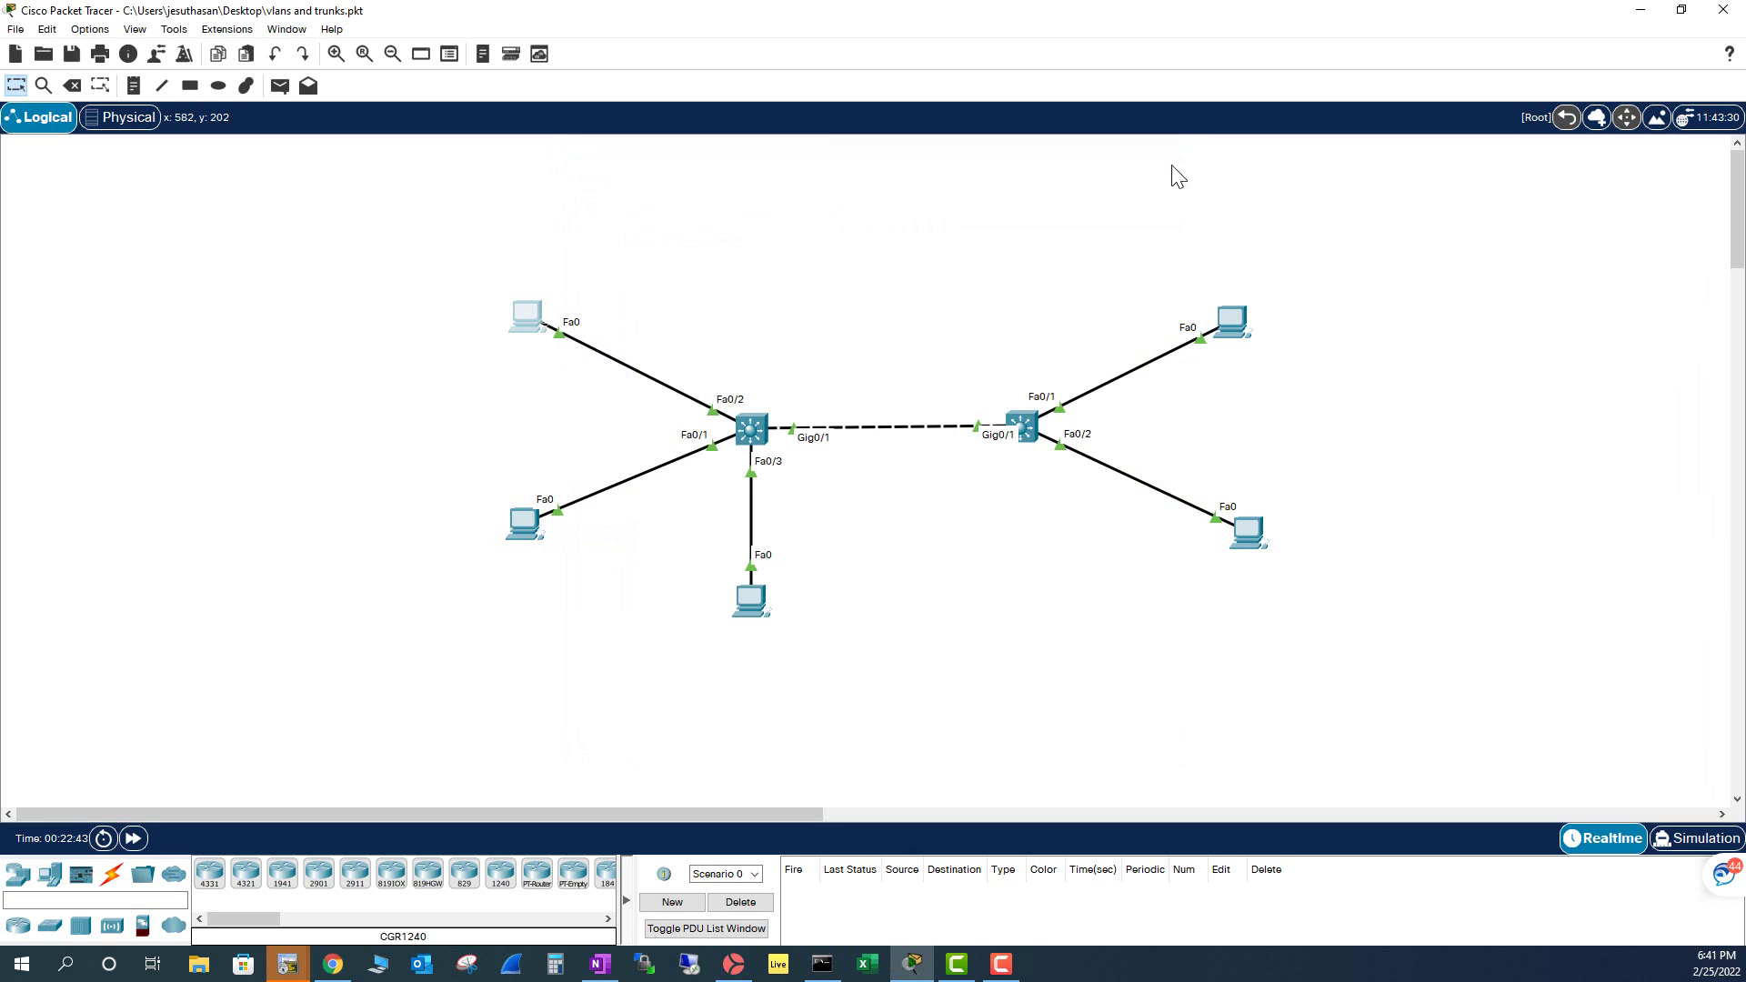
pyautogui.moveTo(1030, 441)
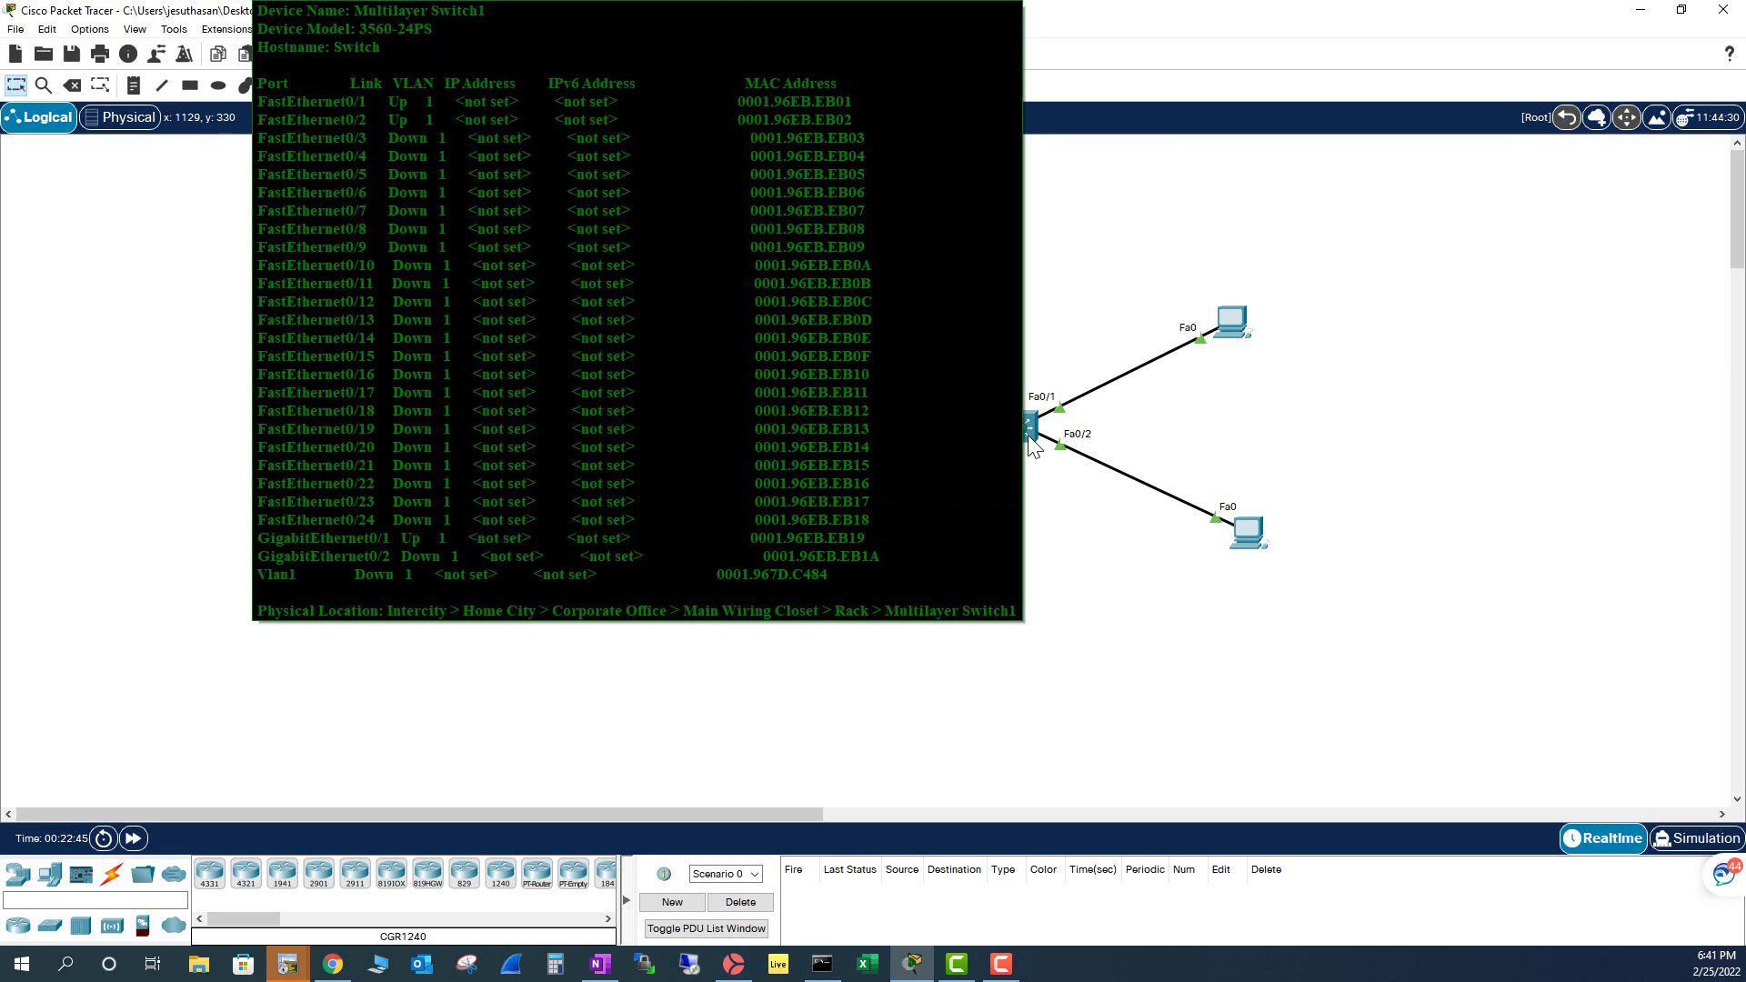